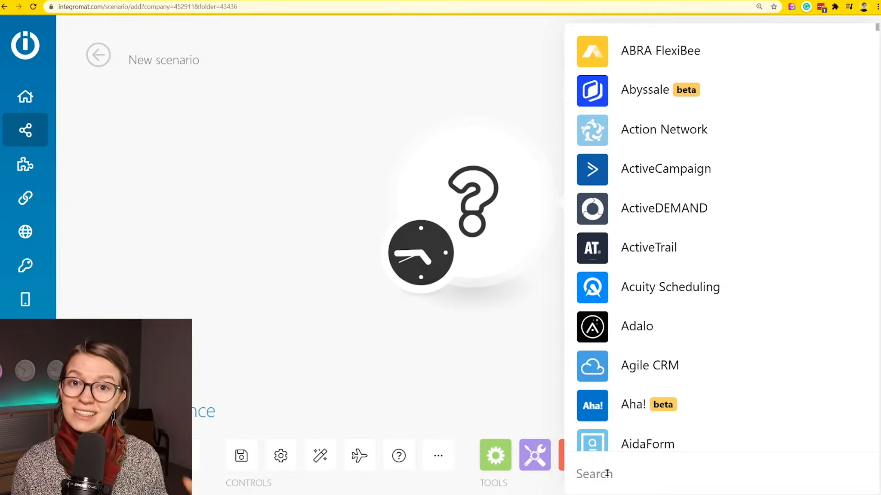
Choose ClickUp as the first module's app, browse its available modules, and filter them for the watch triggers
type("clickup")
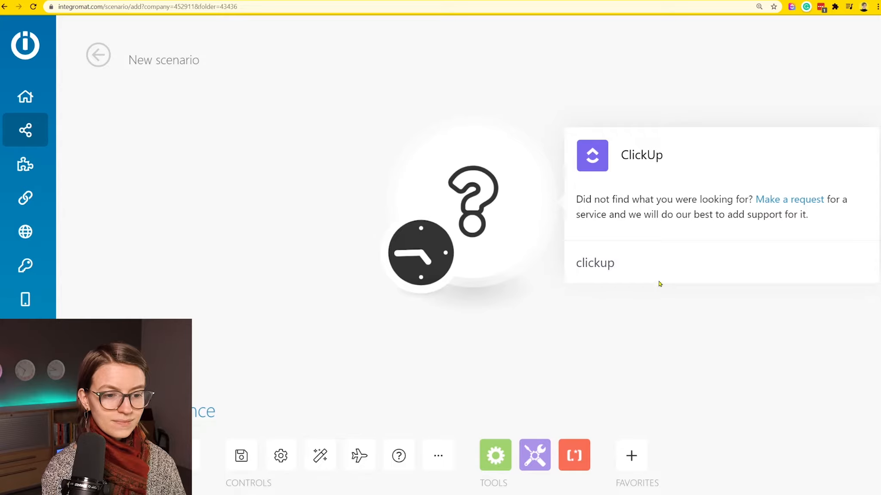
key("Return")
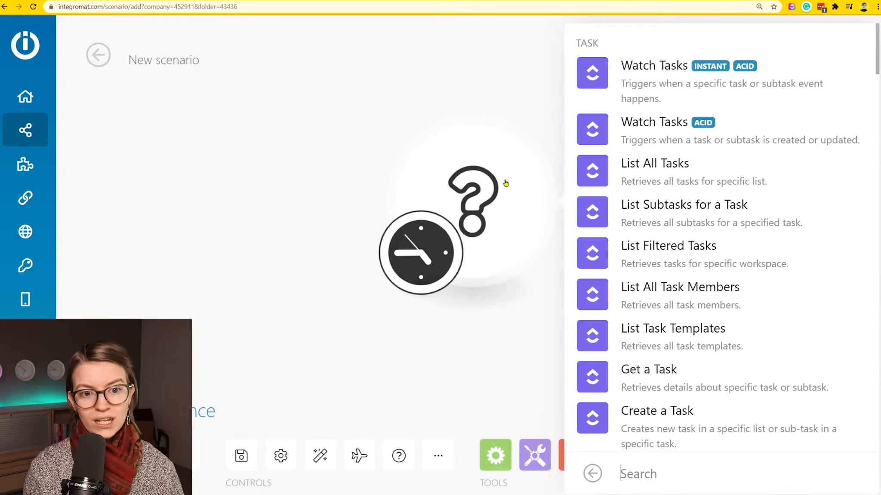
left_click_drag(878, 44, 879, 414)
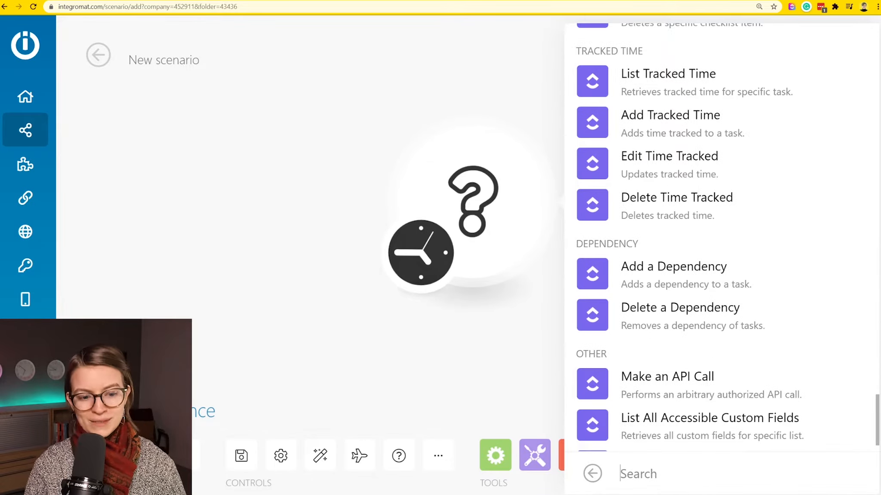
type("watc")
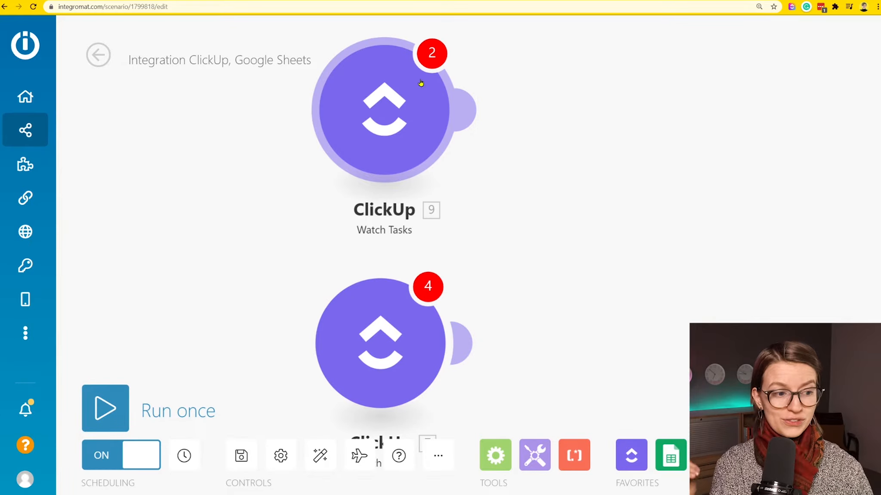
Start adding a webhook in the upper ClickUp Watch Tasks module and review its connection, workspace and event type options
left_click(418, 94)
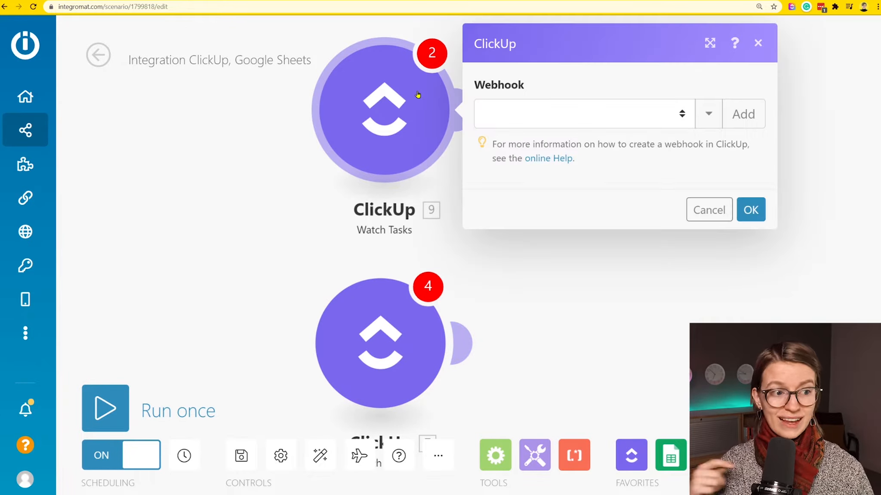
left_click(753, 123)
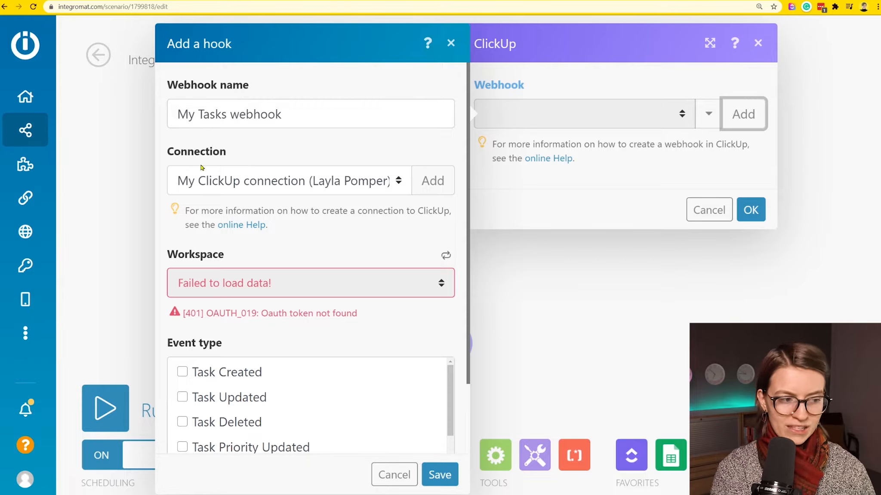
scroll(202, 175, "down", 2)
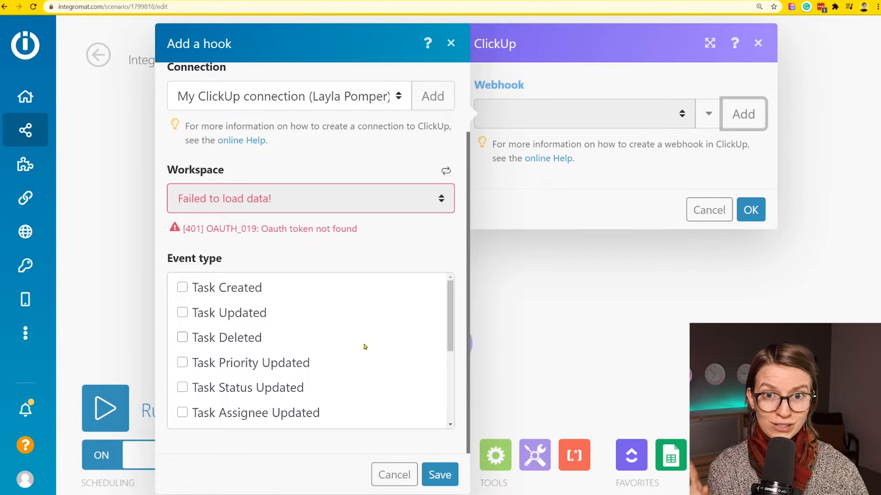
left_click(630, 454)
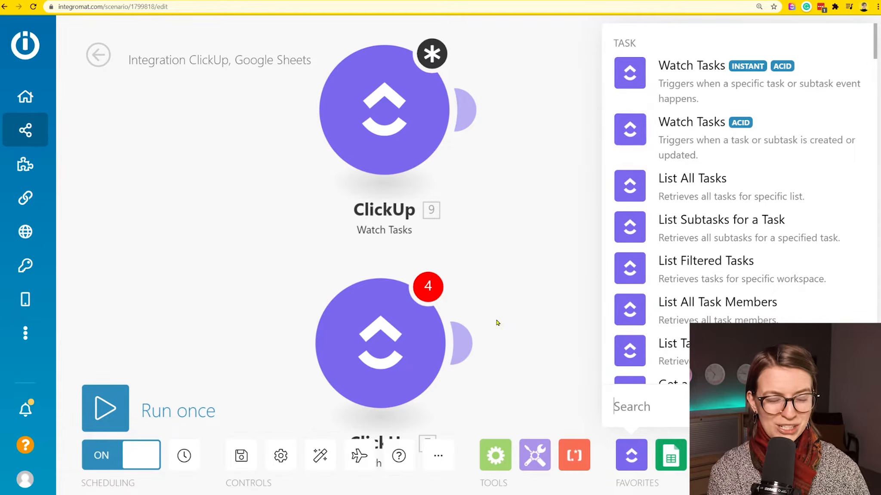
Examine the lower ClickUp Watch Tasks module's settings, including the Watch choices, the assignee, tag and status filters, and the limit
left_click(422, 329)
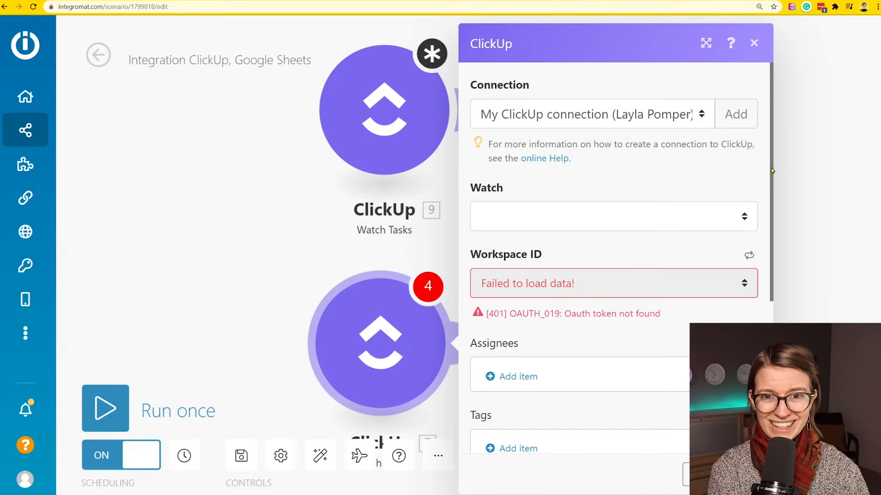
scroll(772, 170, "down", 2)
left_click(692, 146)
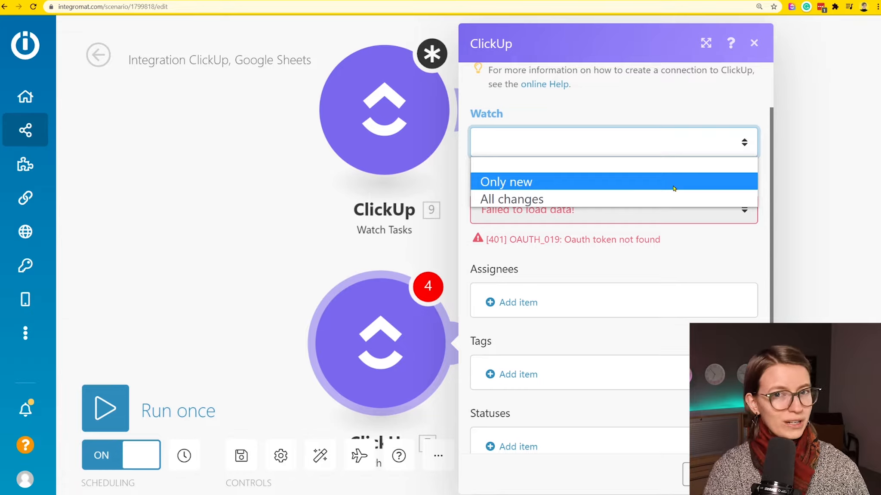
left_click(683, 97)
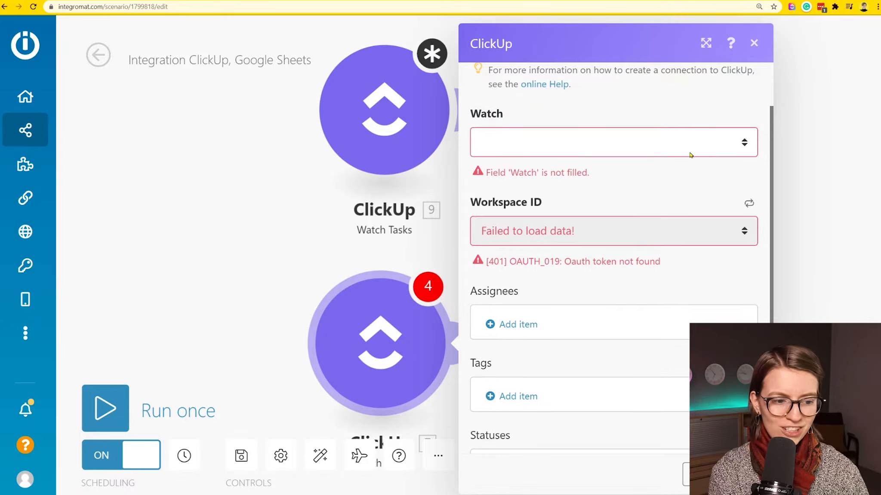
left_click_drag(773, 156, 778, 268)
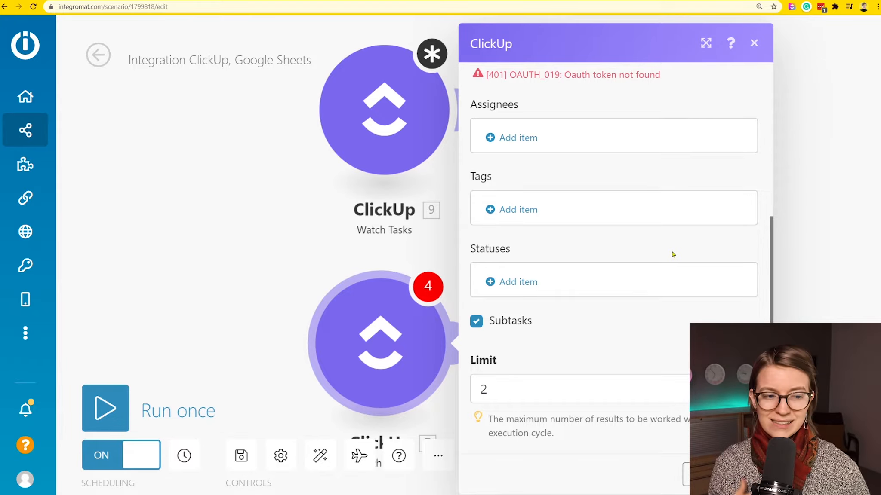
scroll(672, 258, "up", 5)
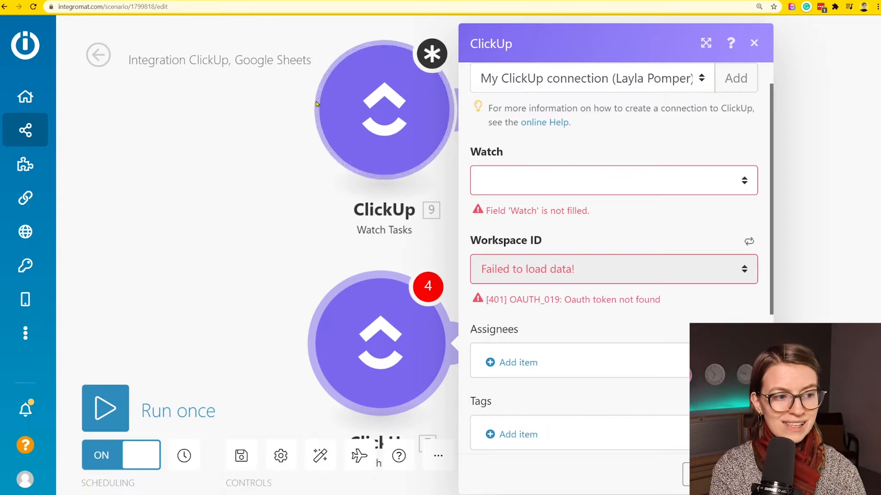
Reopen the upper Watch Tasks module to compare its webhook setup form, and close it without adding a webhook
left_click(357, 125)
left_click(357, 124)
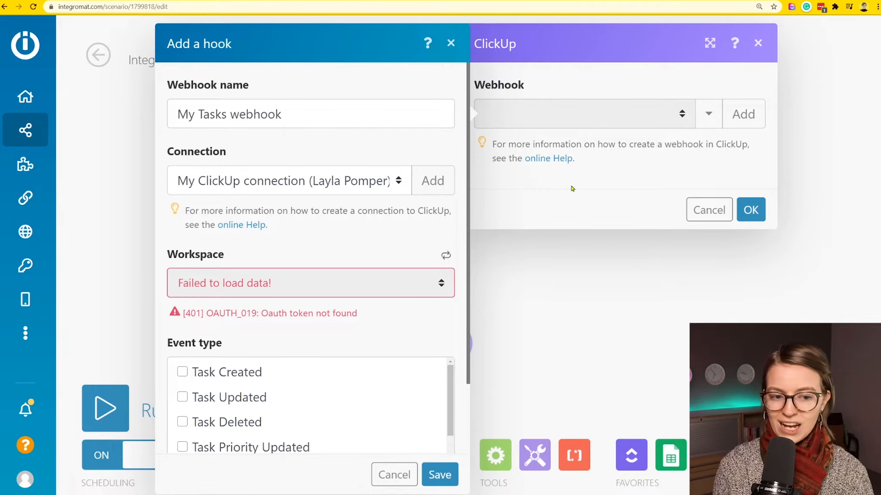
left_click(695, 209)
left_click(631, 456)
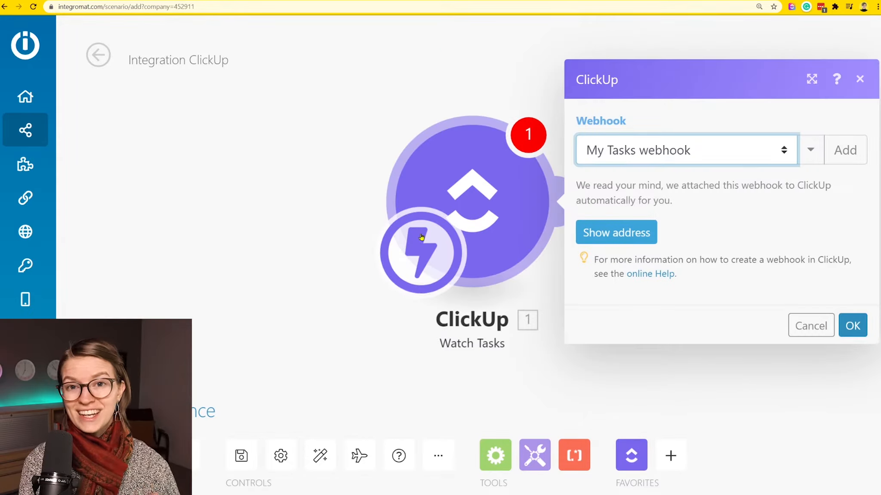
Start a new webhook for the Watch Tasks module, name it April Example Video, and keep the existing ClickUp connection
left_click(851, 155)
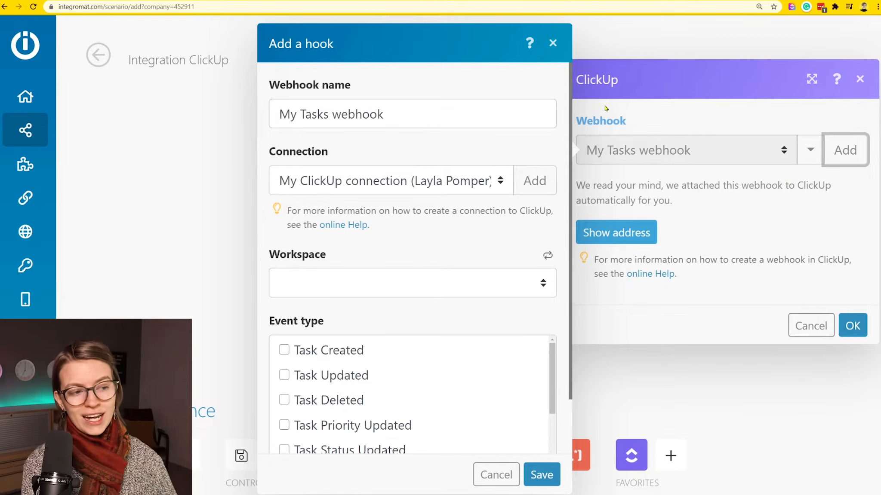
left_click_drag(385, 118, 160, 84)
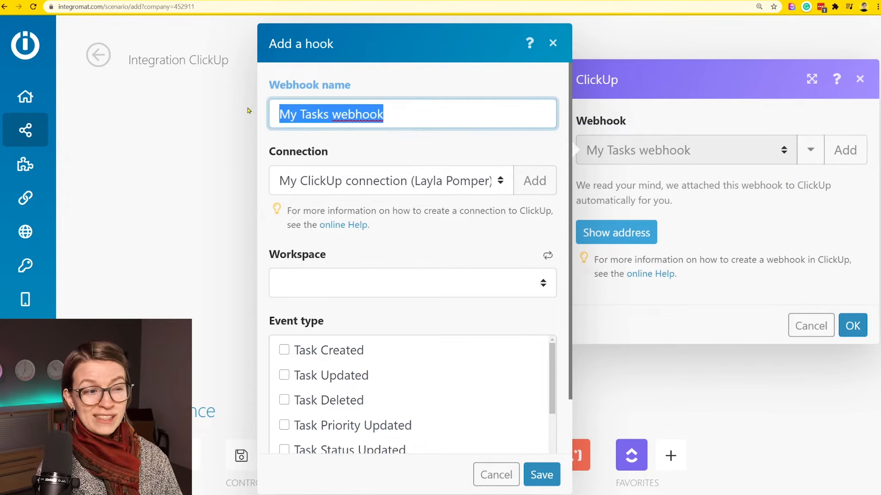
type("Aprui")
key("BackSpace")
key("BackSpace")
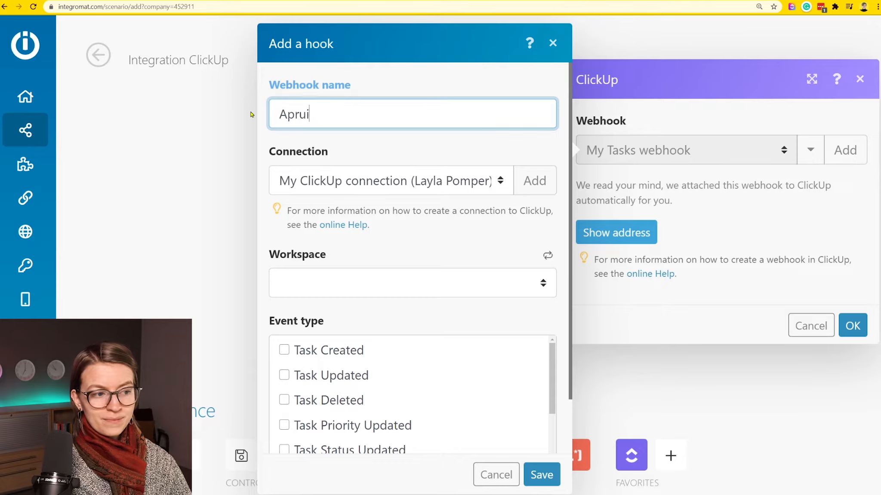
type("il Example Video")
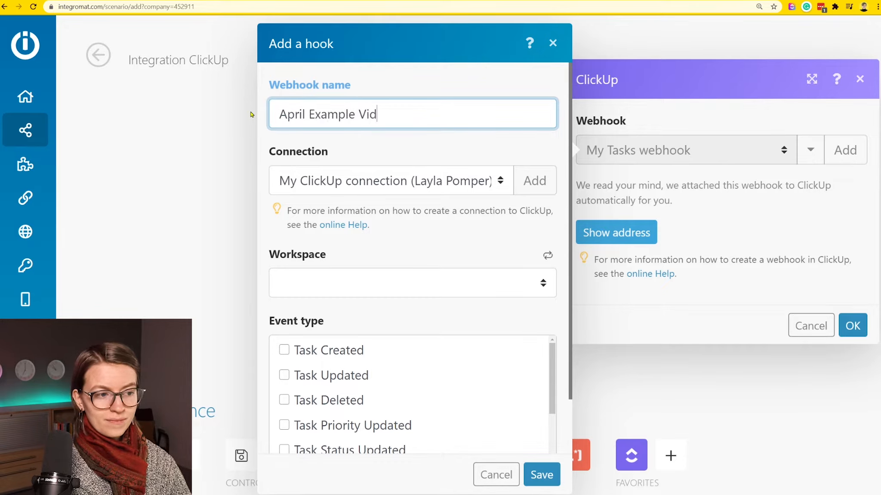
left_click(472, 192)
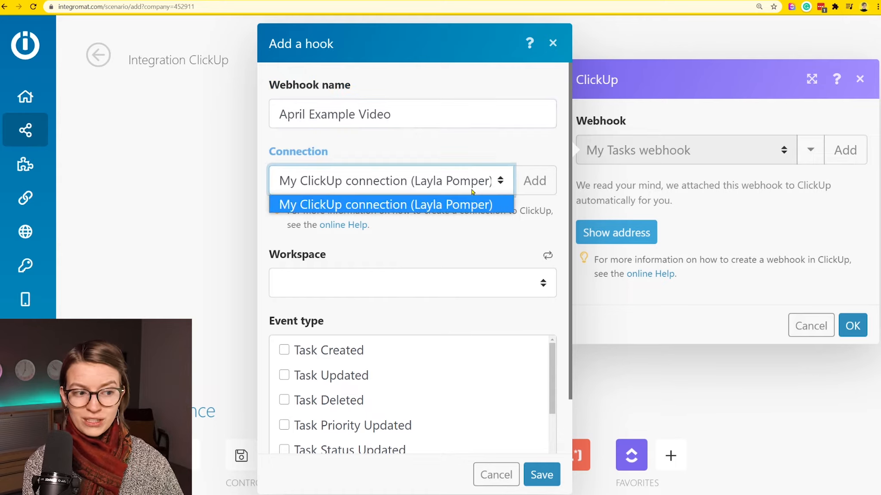
left_click(467, 173)
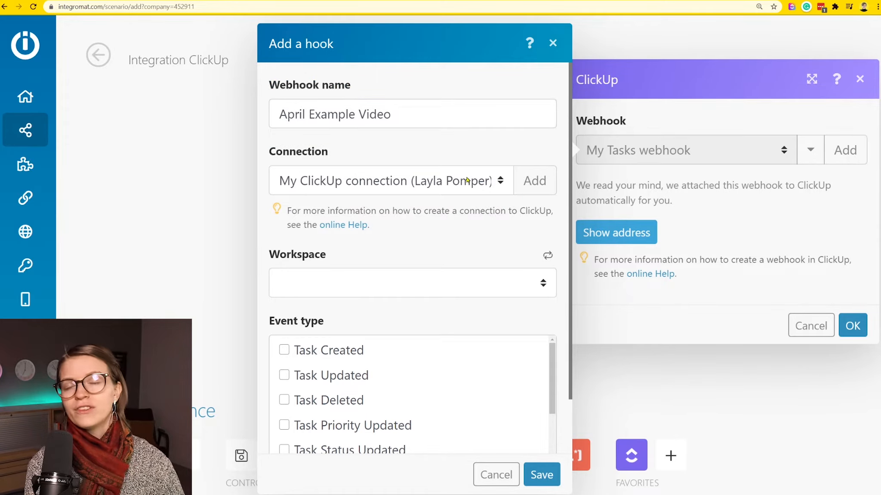
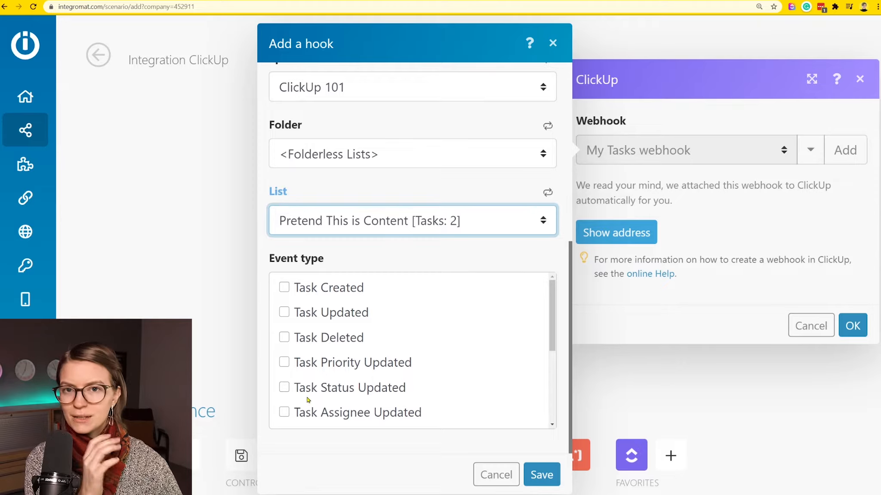
Enable the Task Status Updated event for the webhook, save it, and shift the ClickUp module left on the canvas
left_click(284, 388)
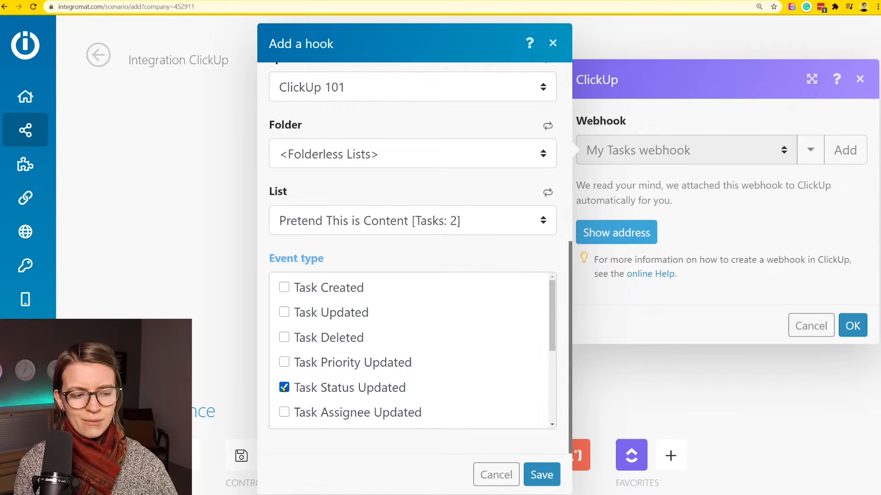
left_click(554, 473)
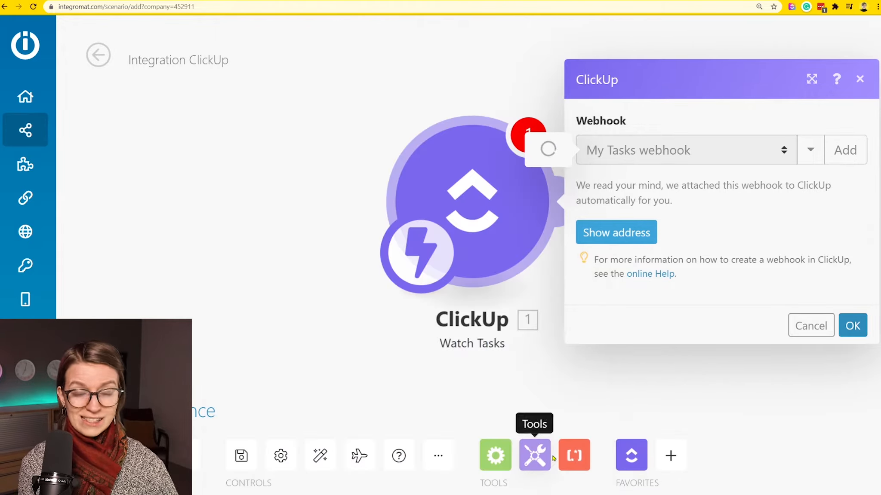
left_click_drag(486, 201, 274, 199)
key("Escape")
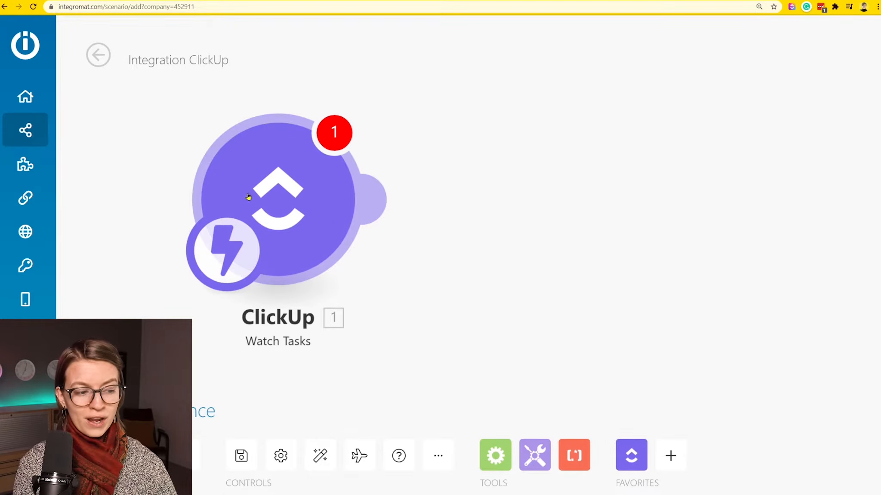
Try to run only the ClickUp Watch Tasks module
right_click(276, 188)
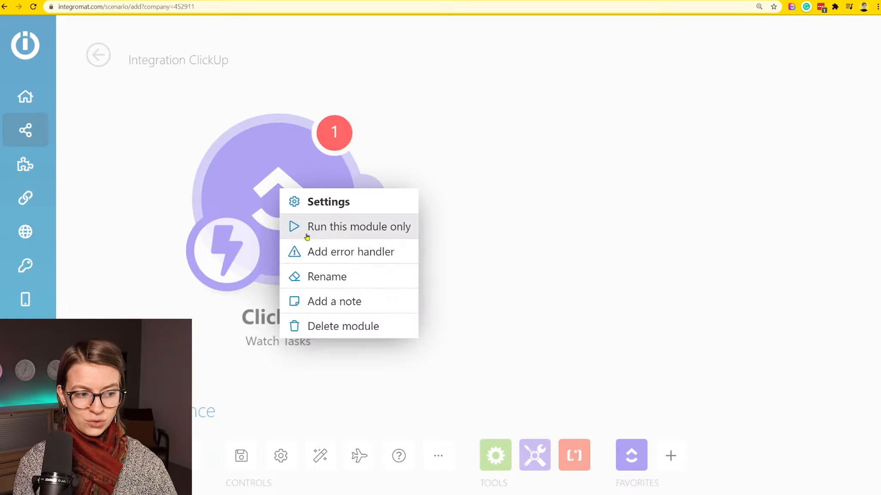
left_click(339, 235)
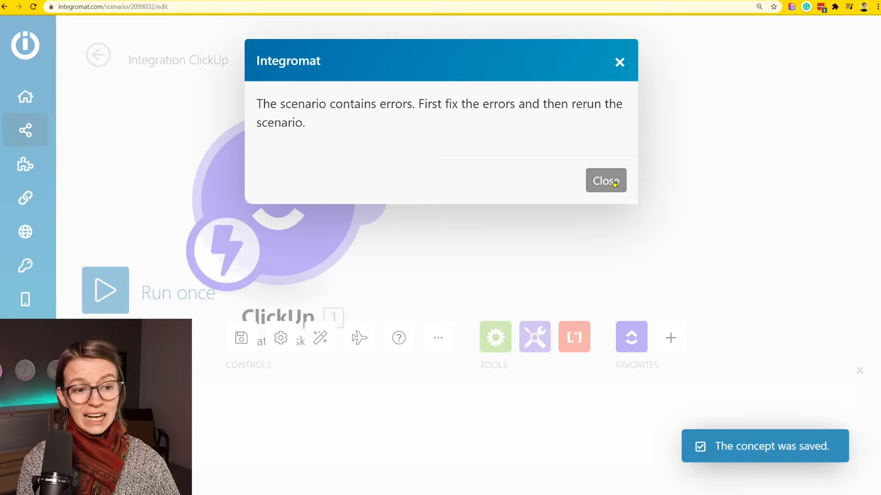
left_click(614, 183)
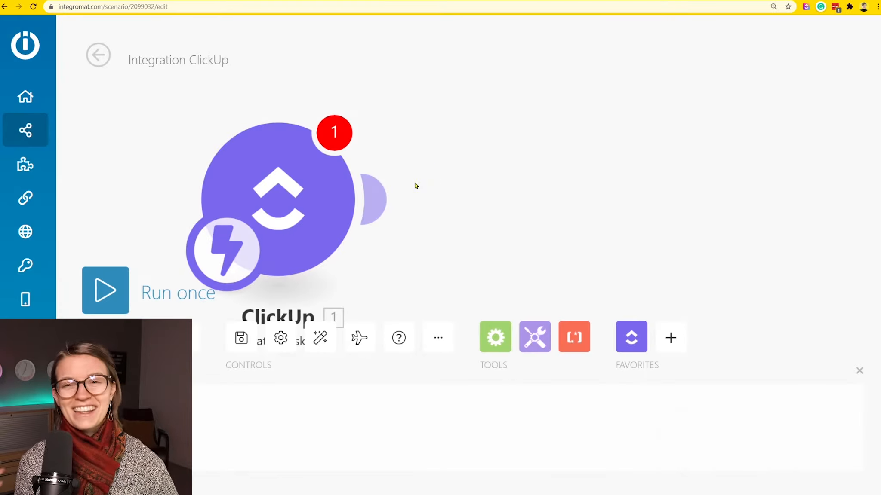
Assign the April Example Video webhook to the ClickUp Watch Tasks module and run only that module
left_click(339, 132)
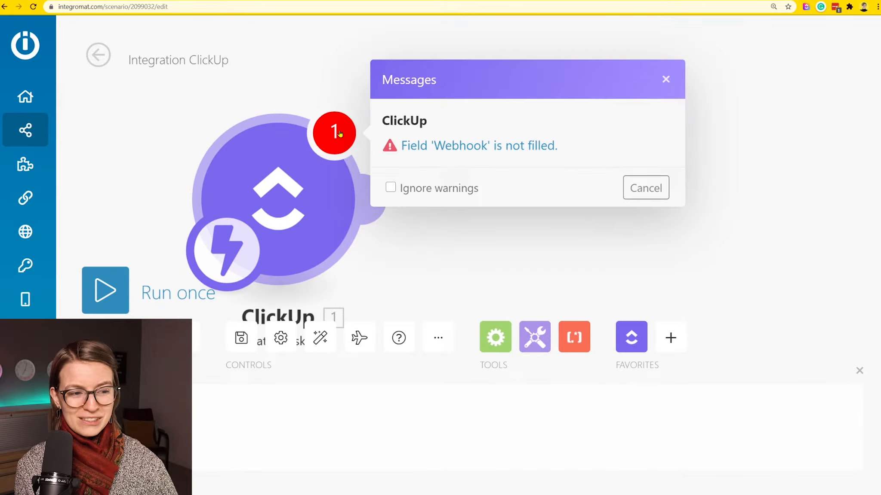
left_click(490, 148)
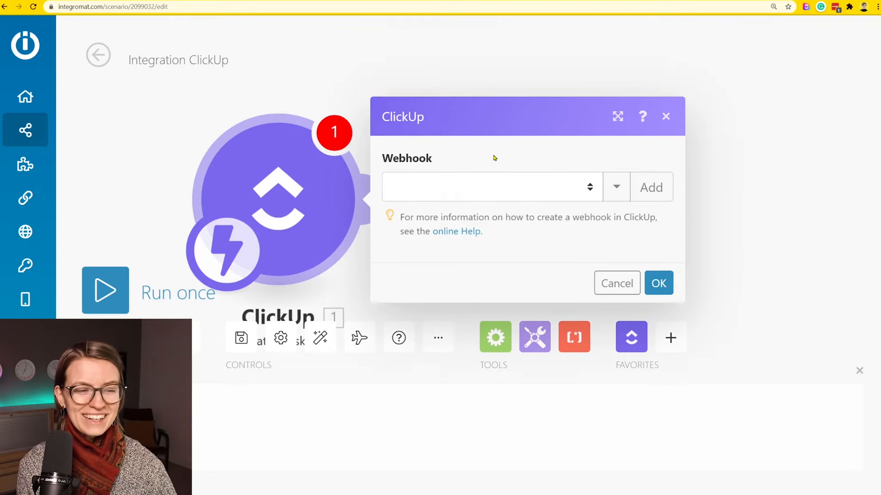
left_click(534, 183)
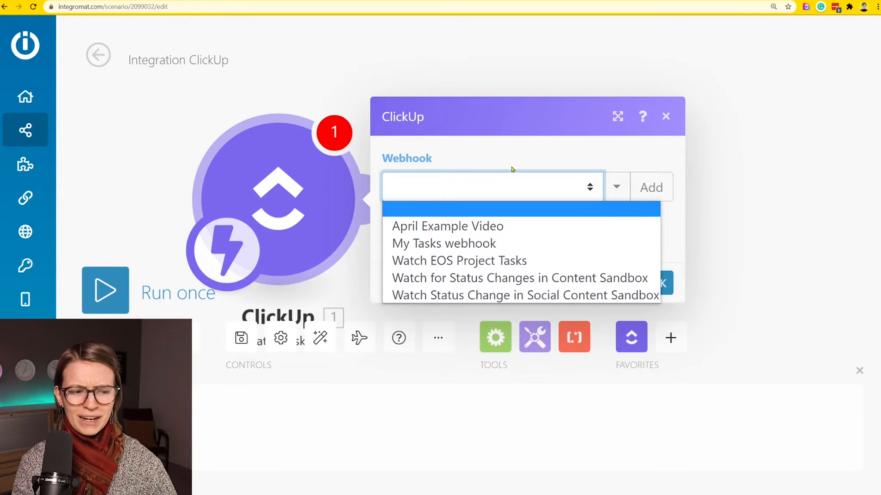
left_click(510, 226)
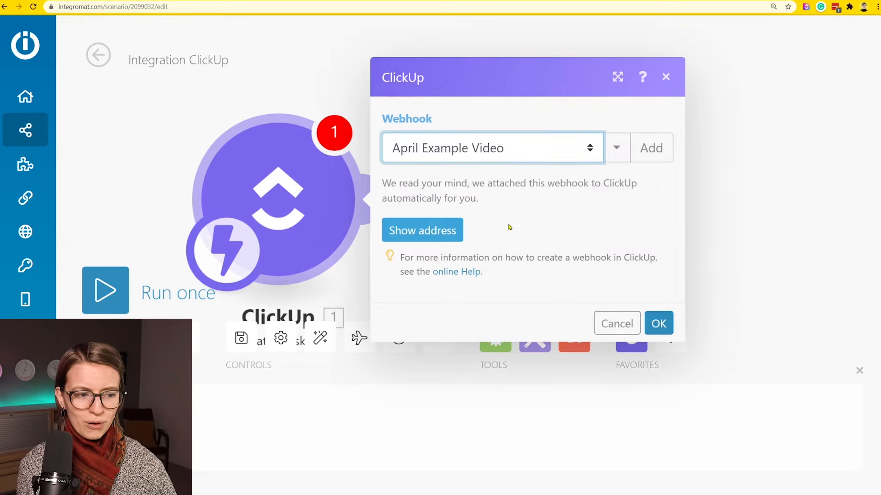
left_click(658, 324)
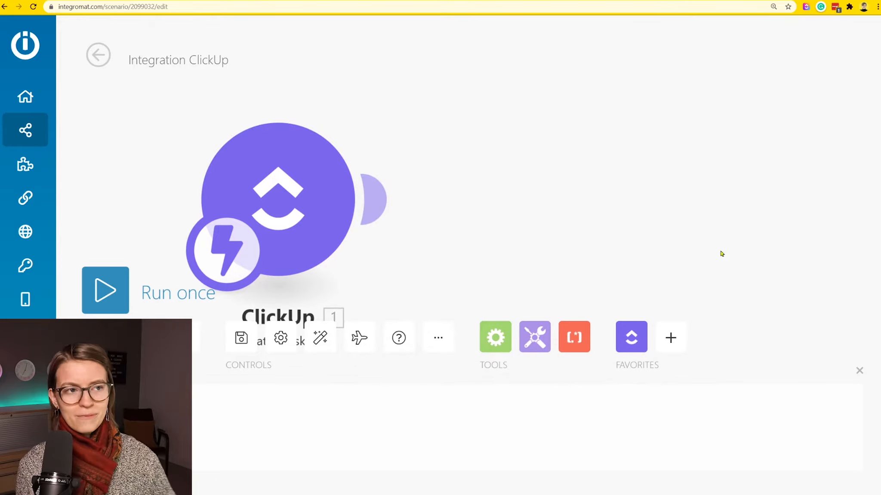
right_click(256, 171)
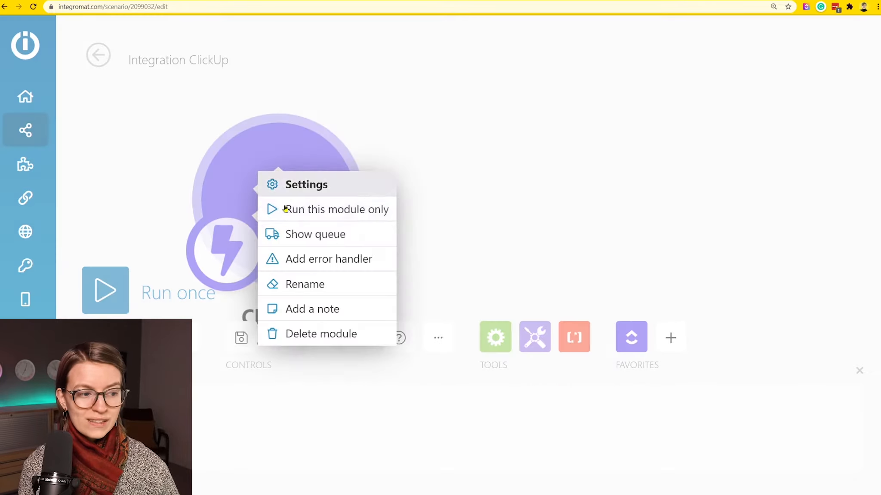
left_click(285, 207)
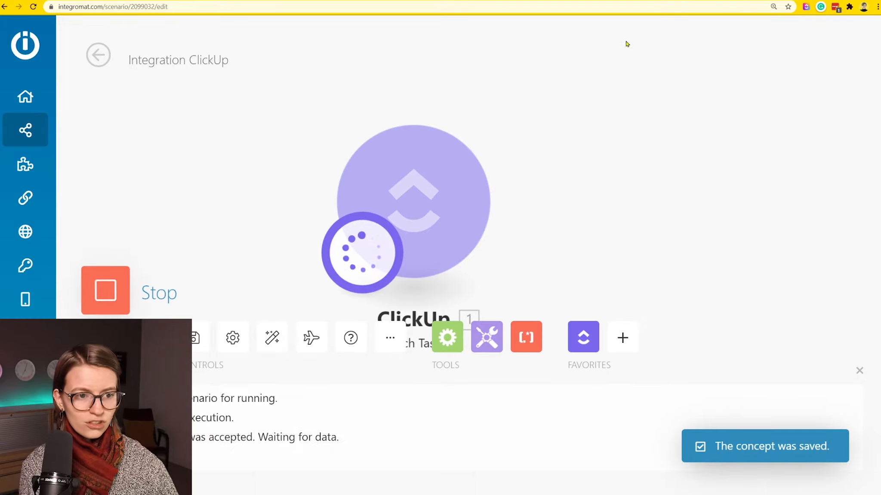
Set the ClickUp task "Why you should floor your house with Cork" to In Progress, and inspect the Watch Tasks output in Integromat
left_click(623, 1)
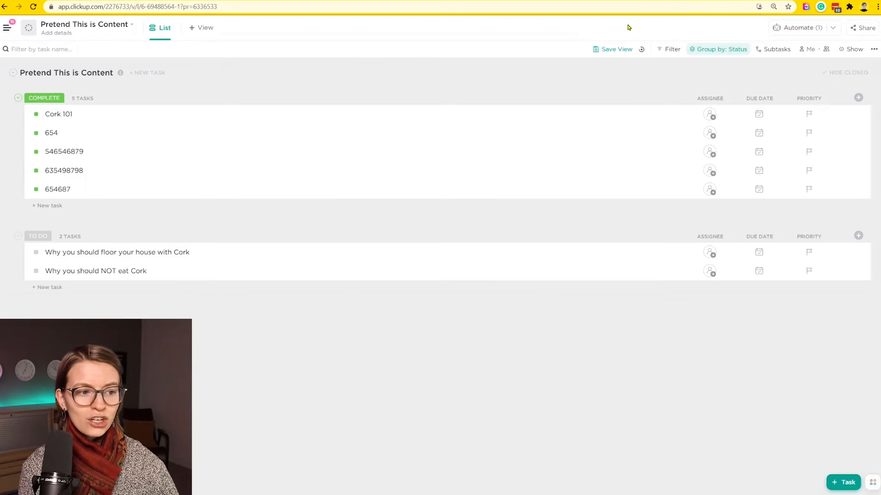
left_click(36, 252)
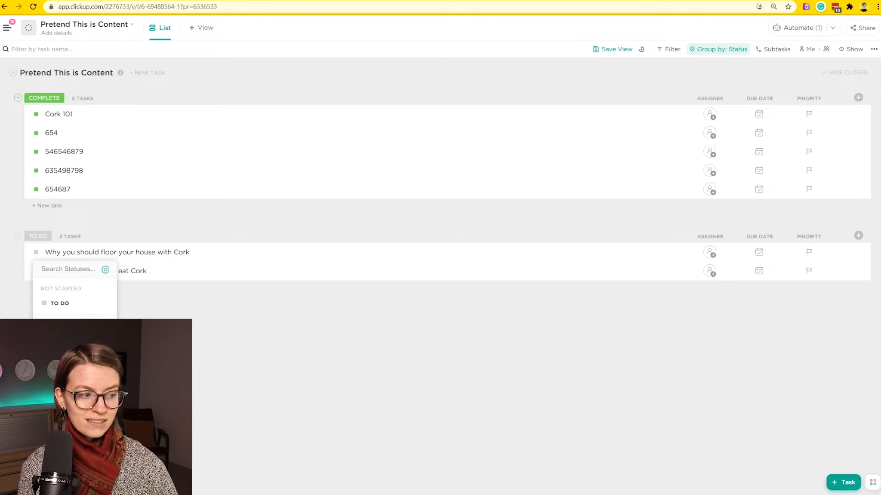
left_click(59, 342)
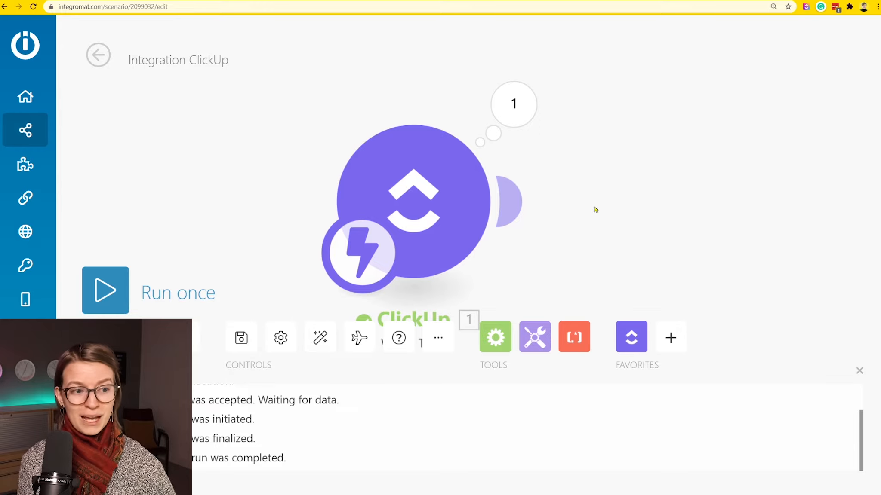
left_click(513, 103)
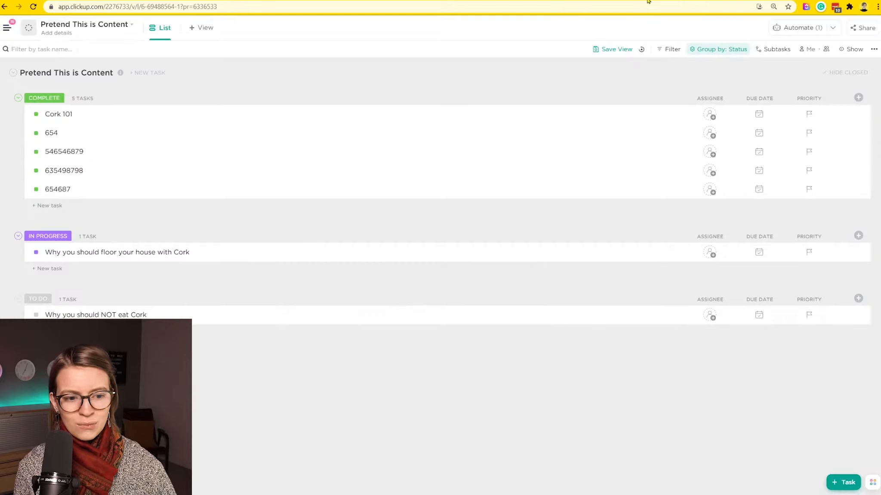
Copy the task ID of "Why you should floor your house with Cork" in ClickUp, paste it into the comment field, and close the task
left_click(173, 249)
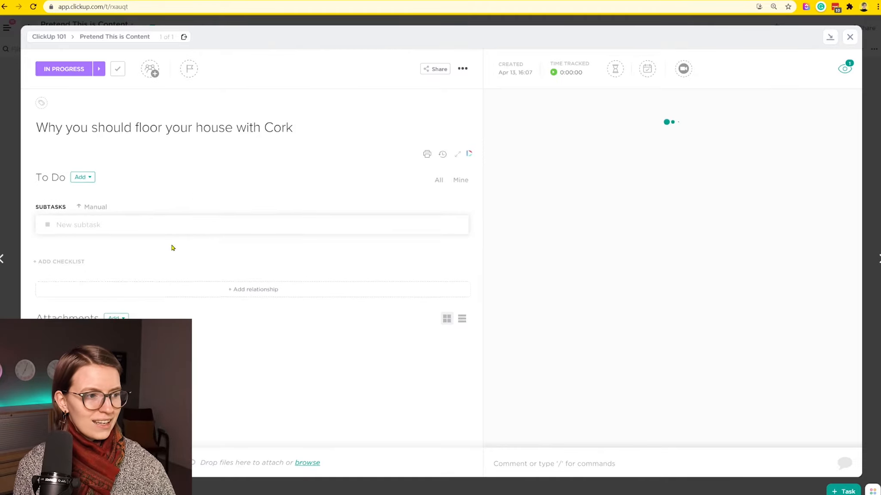
left_click(464, 70)
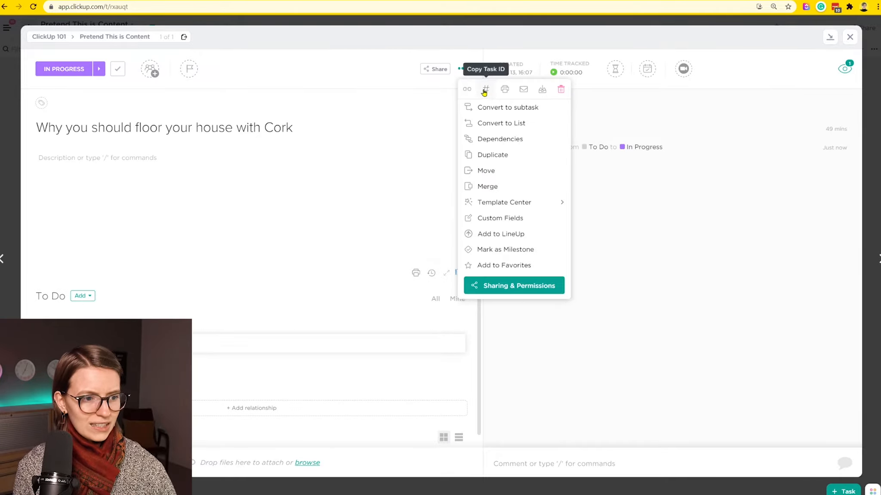
left_click(485, 89)
left_click(531, 459)
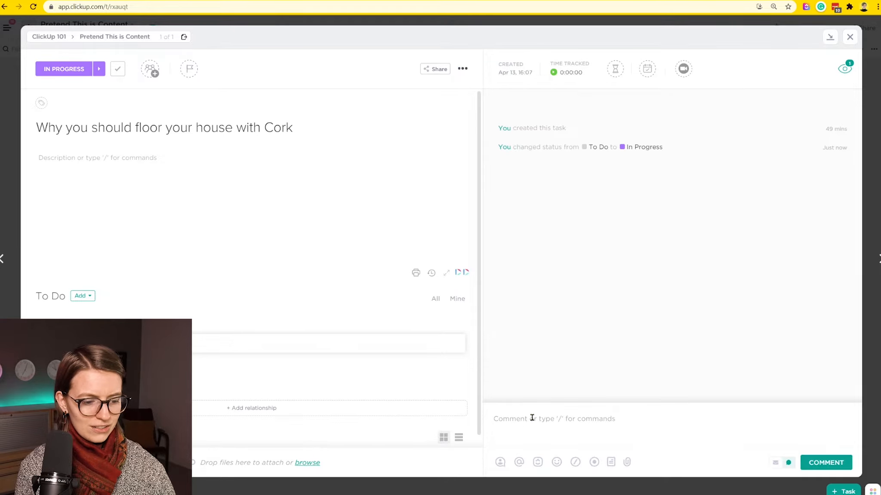
right_click(532, 418)
left_click(559, 324)
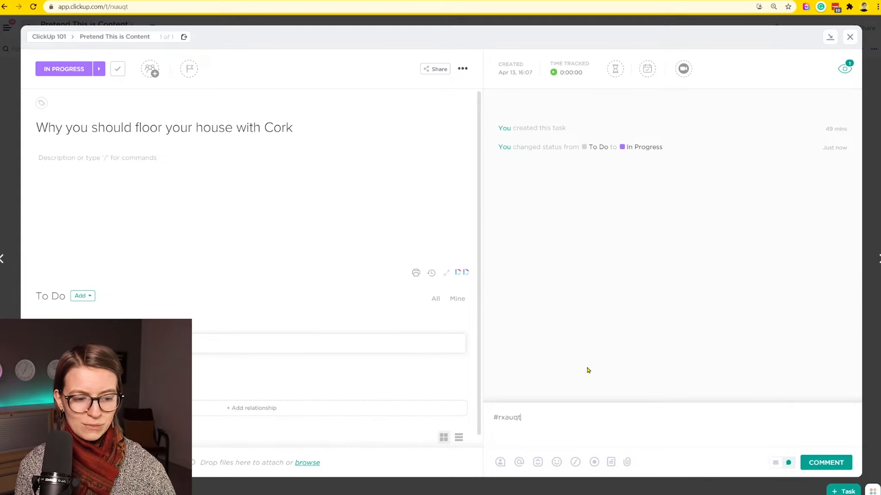
left_click(849, 37)
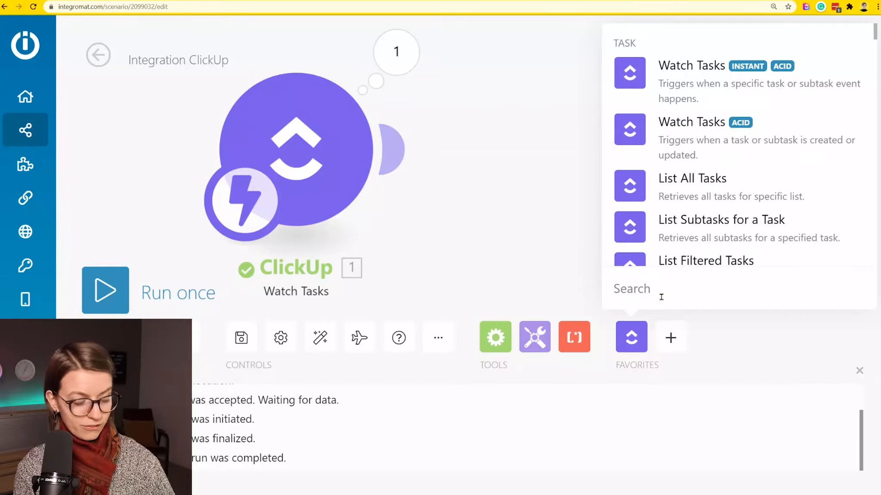
Find the ClickUp Get a Task action and add it to the Integromat scenario as the second module
type("get")
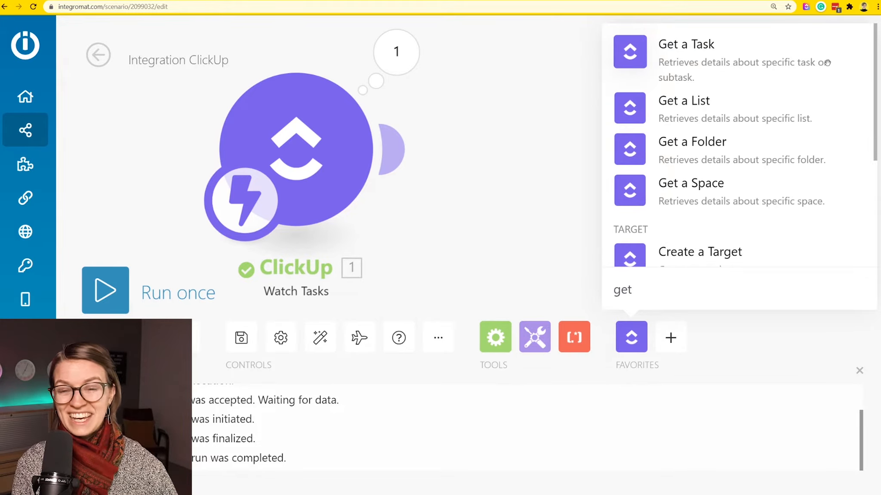
left_click(702, 65)
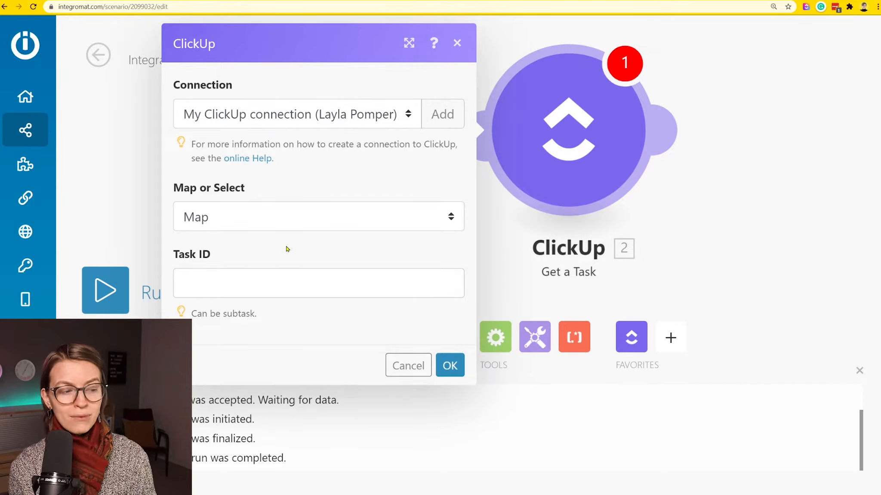
Compare the Map and Select methods of specifying the task in the Get a Task module, then return to Map
left_click(265, 218)
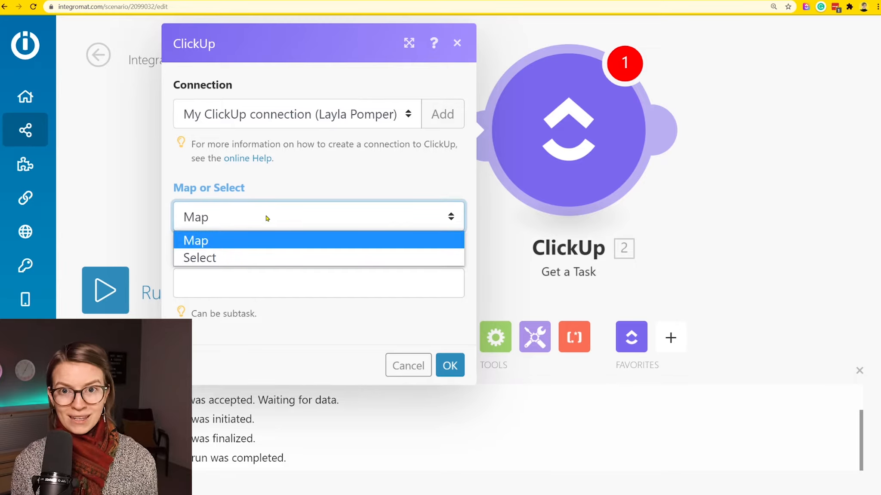
left_click(298, 184)
left_click(270, 278)
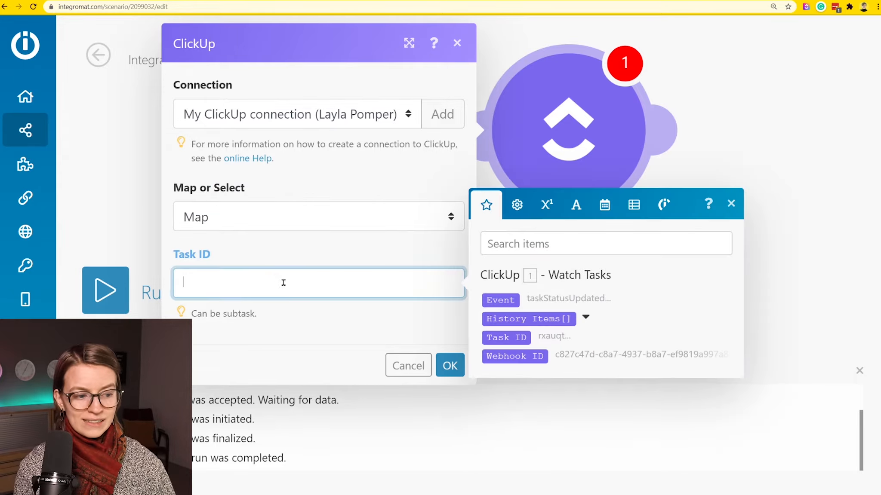
left_click(367, 354)
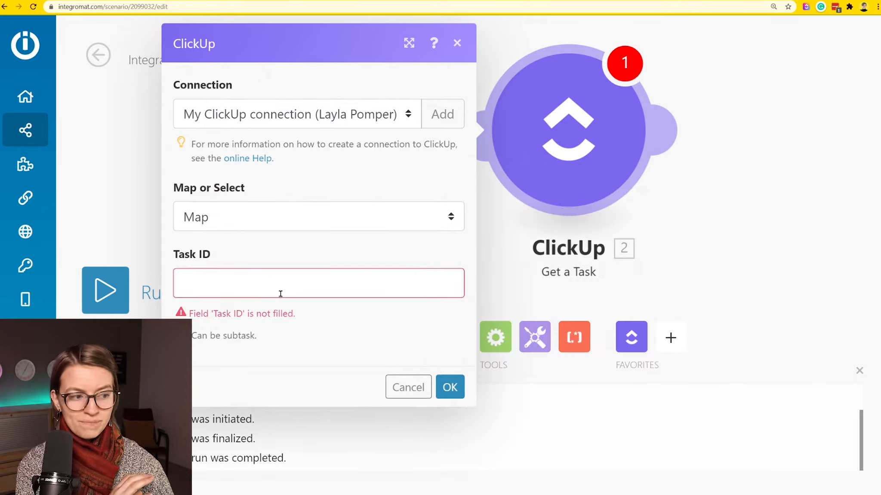
left_click(211, 217)
left_click(219, 255)
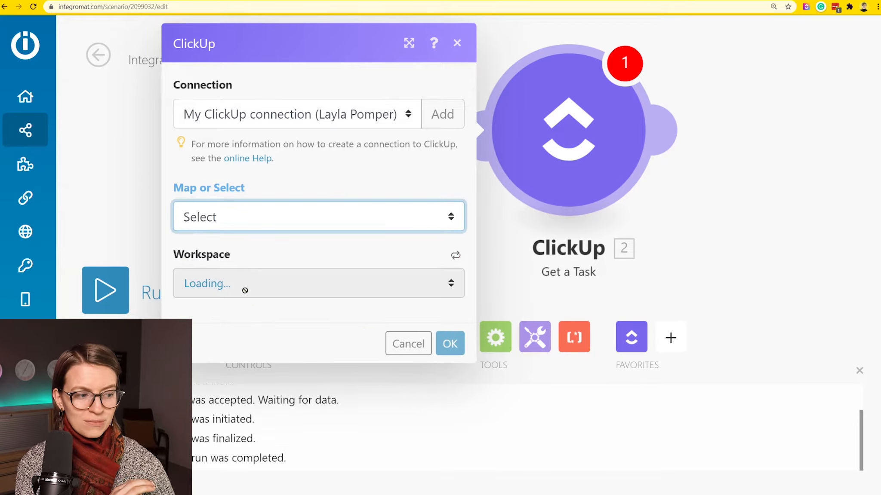
left_click(231, 279)
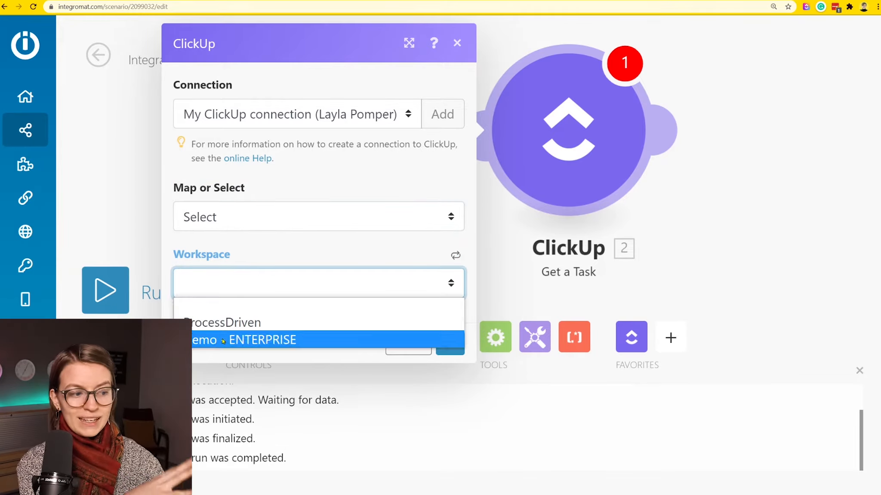
left_click(252, 251)
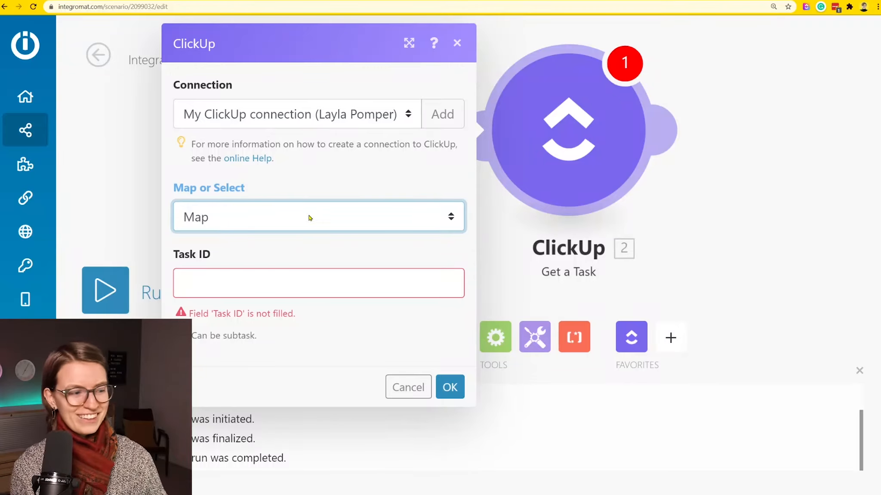
Map the Task ID from Watch Tasks into the Get a Task module's Task ID and save the module settings
left_click(225, 284)
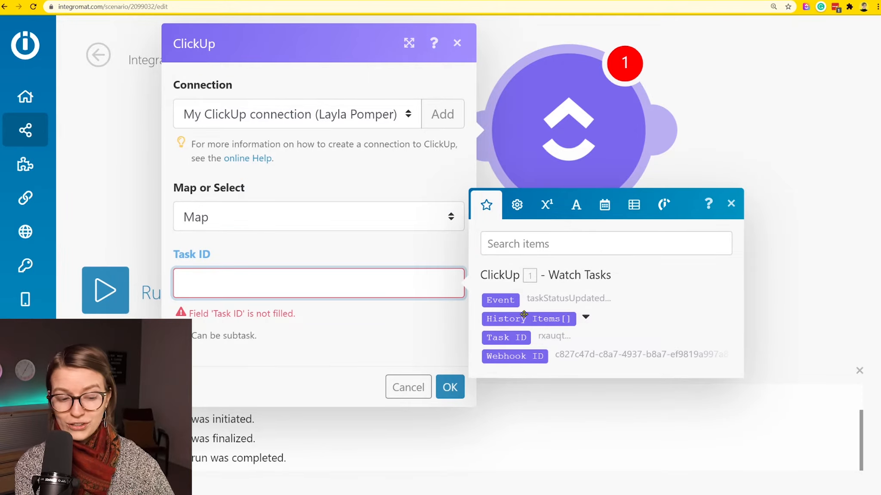
left_click(509, 339)
left_click(219, 259)
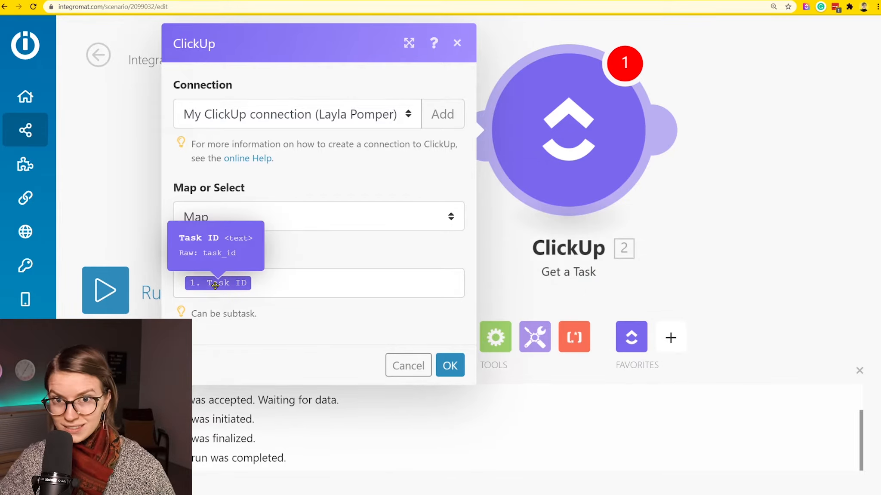
left_click(449, 366)
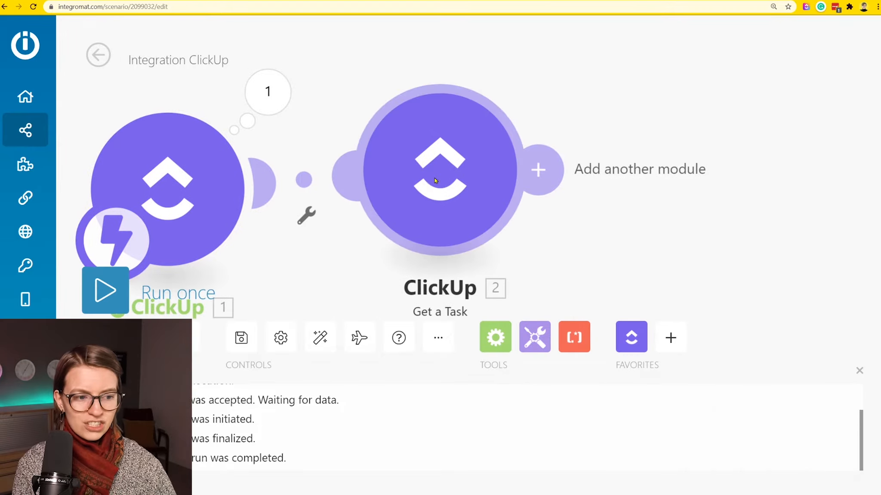
Run only the Get a Task module using the copied task ID without its leading hash, rxauqt
right_click(435, 181)
left_click(492, 219)
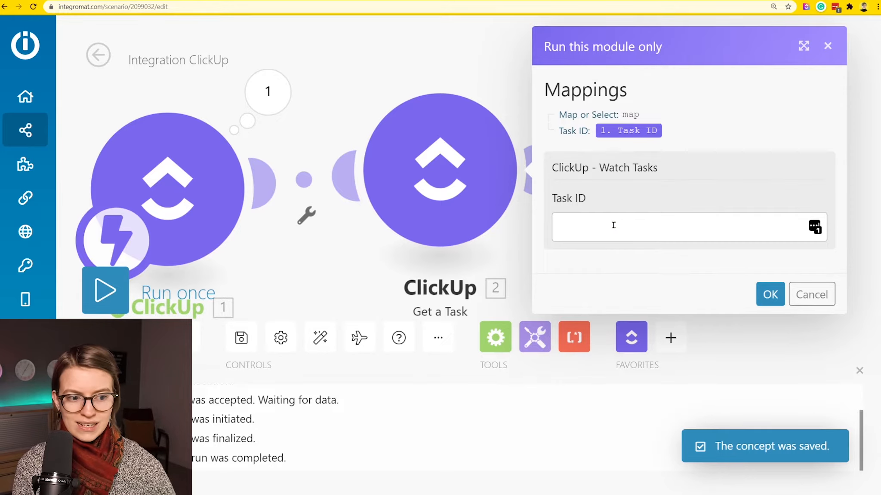
left_click(613, 225)
right_click(610, 220)
left_click(641, 292)
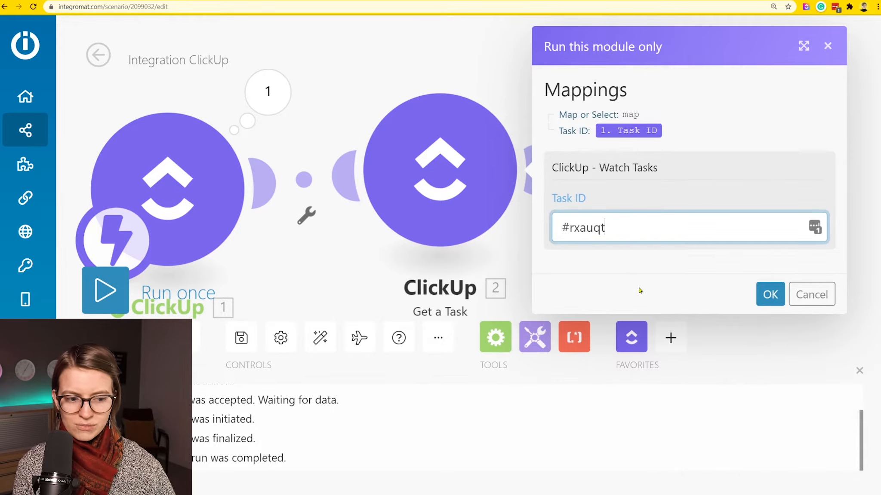
key("Home")
key("Delete")
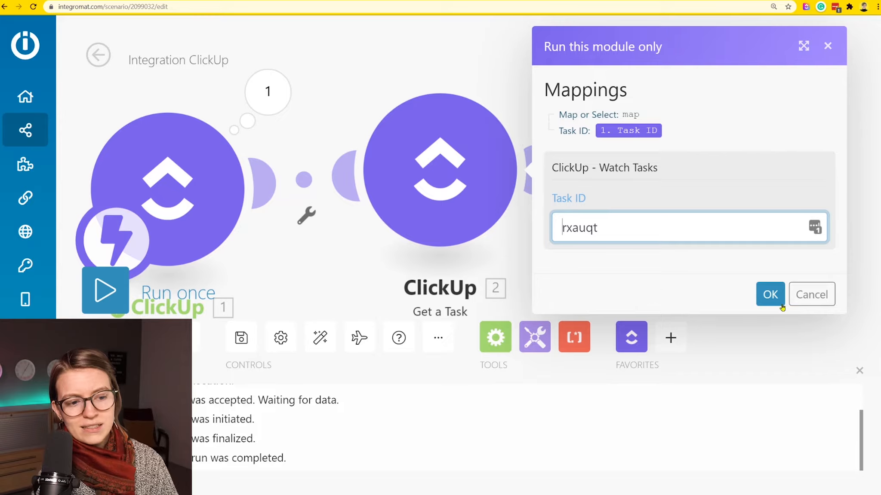
left_click(771, 294)
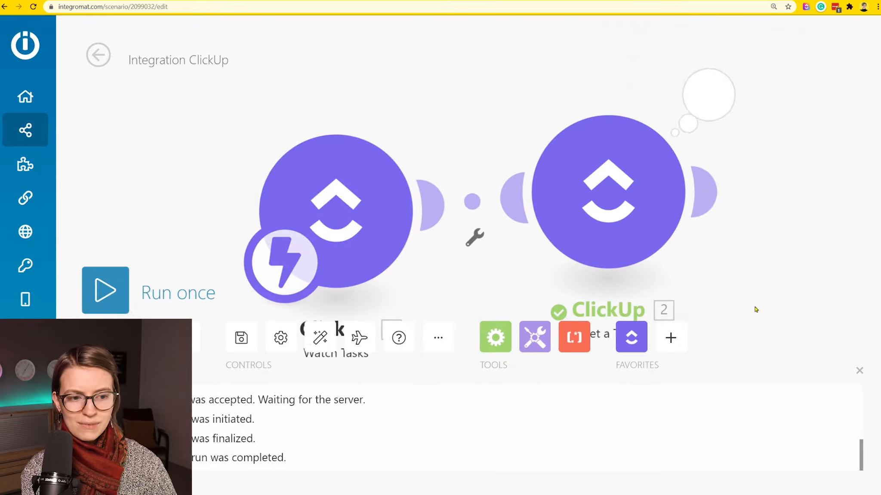
Examine the task details returned by Get a Task, including the checklists, watchers and creator data, and close the output
left_click(703, 121)
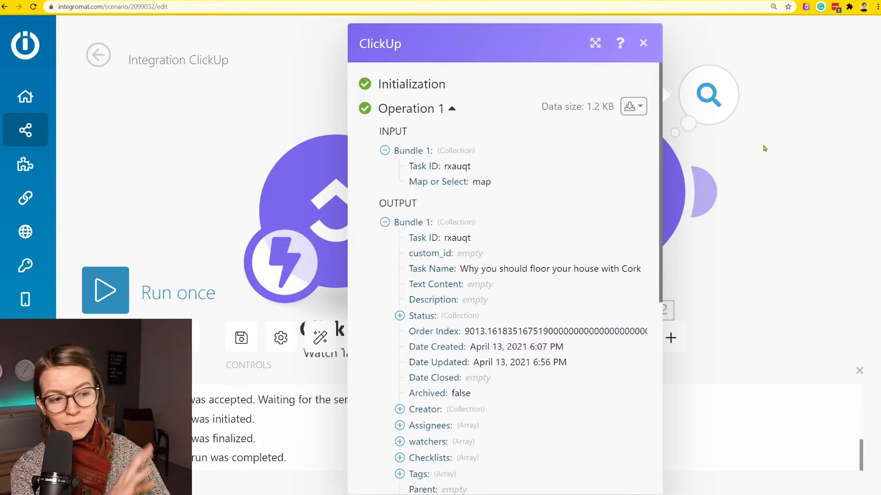
scroll(491, 235, "down", 8)
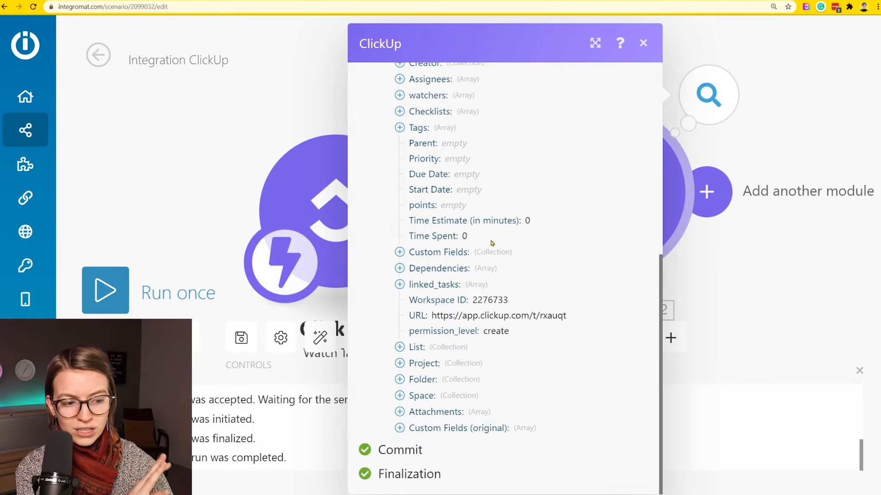
scroll(491, 244, "up", 8)
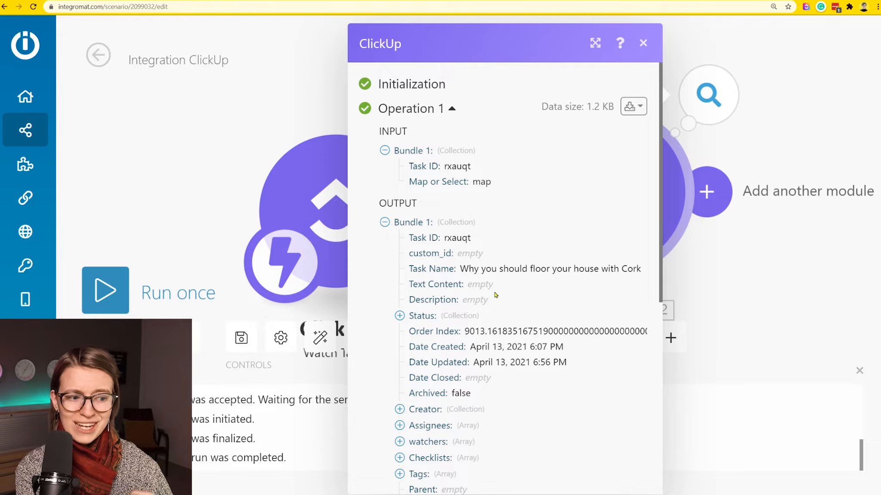
scroll(410, 342, "down", 5)
left_click(399, 233)
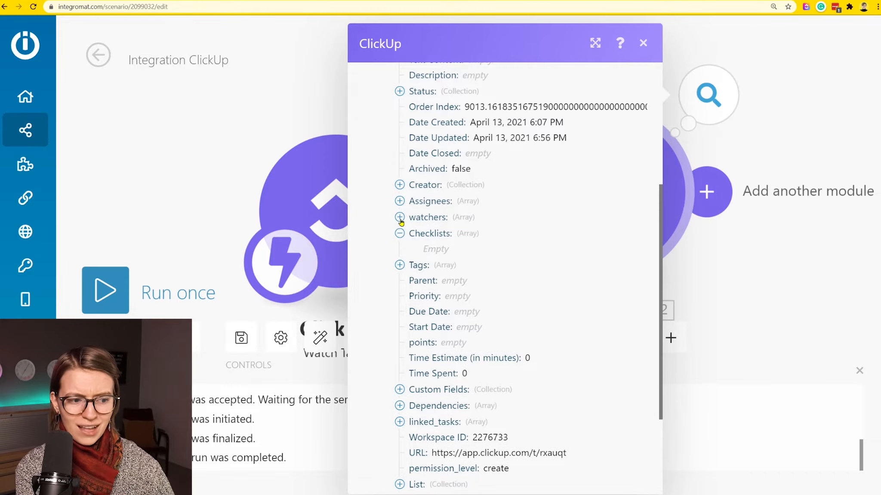
left_click(399, 217)
left_click(400, 217)
left_click(400, 184)
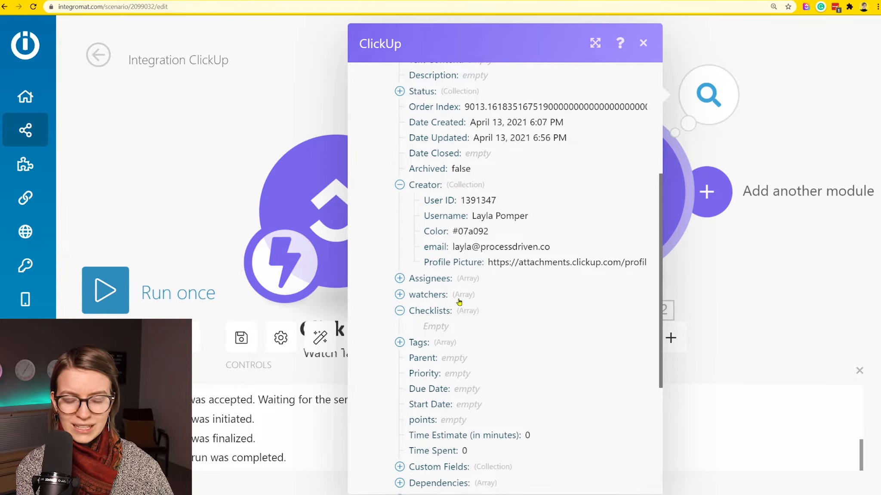
left_click(400, 184)
left_click(712, 228)
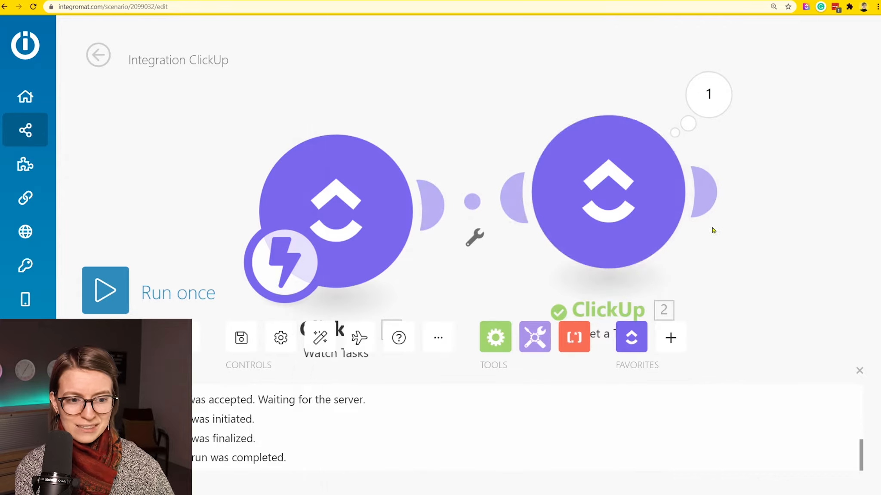
Move the Watch Tasks and Get a Task modules up on the canvas, leaving free space after Get a Task
left_click_drag(316, 132, 315, 138)
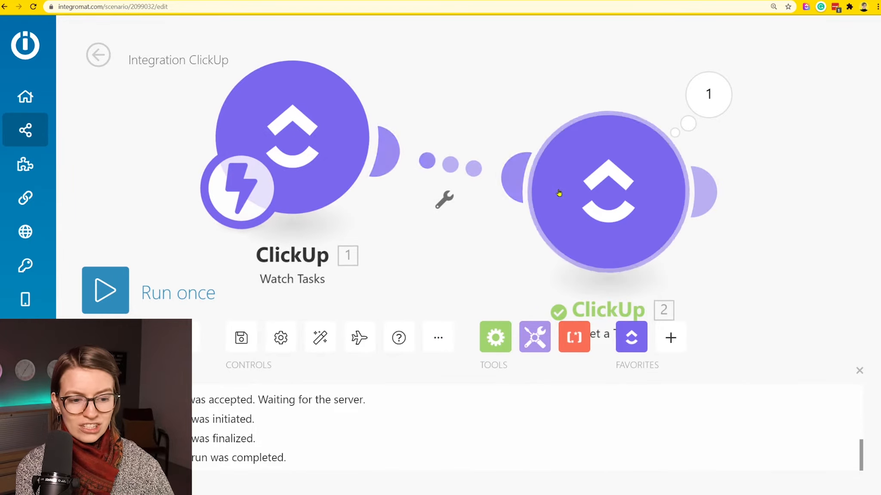
left_click_drag(559, 193, 521, 74)
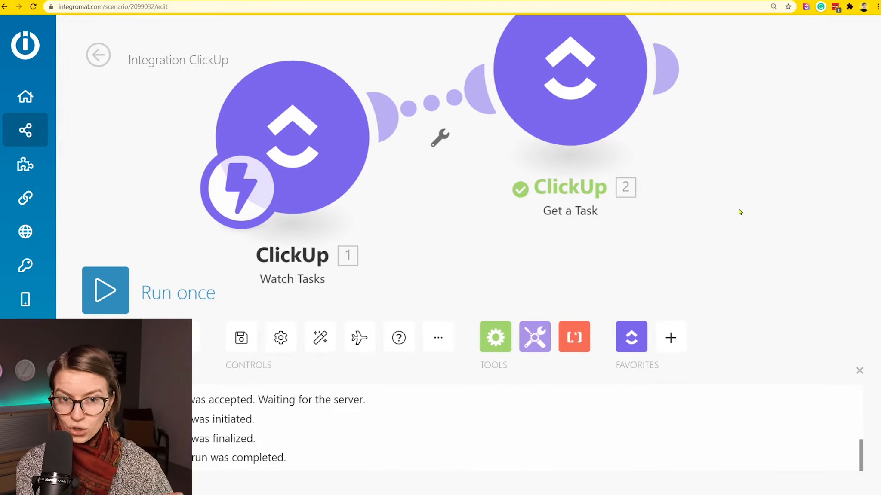
left_click_drag(740, 211, 649, 209)
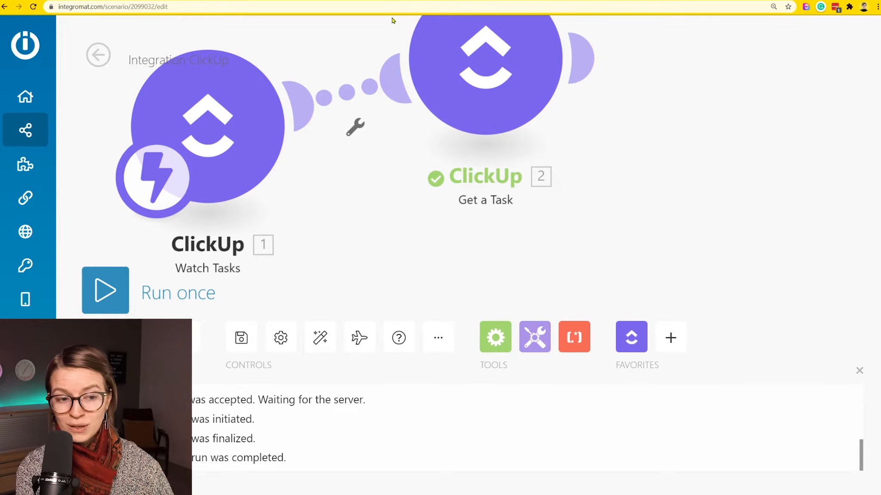
Review the columns of the COMPLETED CONTENT spreadsheet in Google Sheets and return to the Integromat scenario
left_click(551, 1)
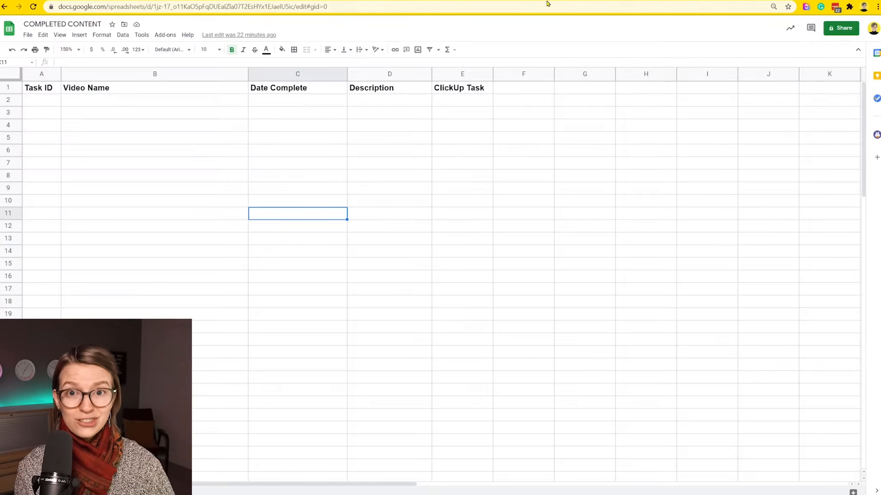
left_click(559, 2)
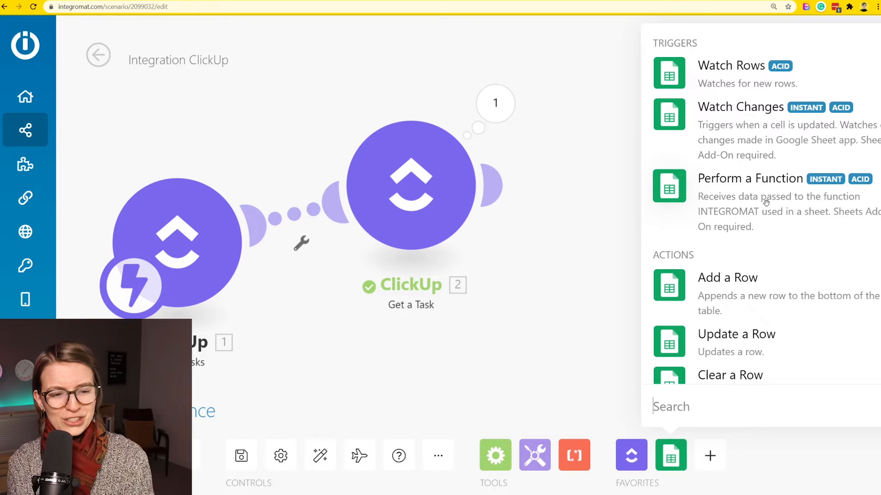
Add a Google Sheets Add a Row module and connect it after the ClickUp Get a Task module on the canvas
scroll(733, 209, "down", 10)
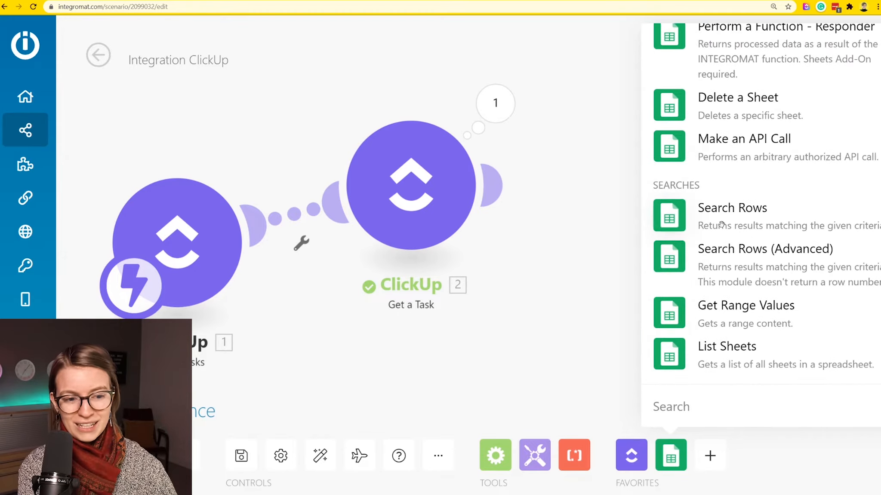
scroll(770, 258, "up", 10)
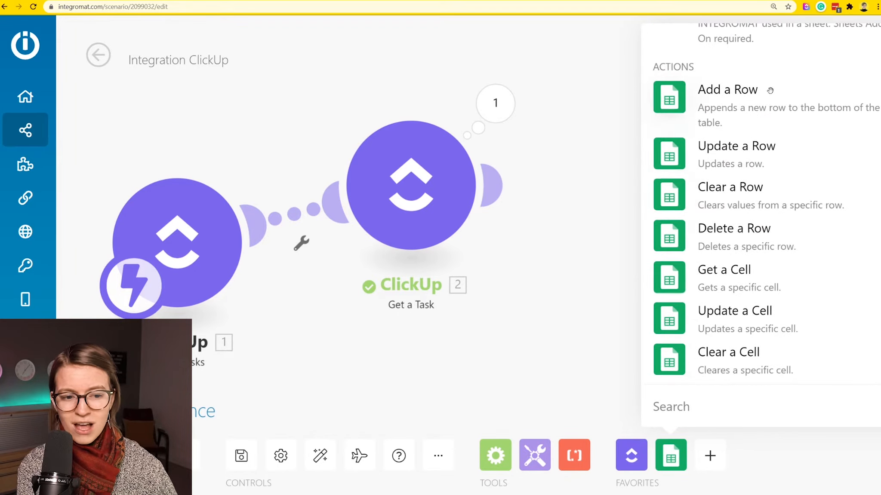
left_click(751, 105)
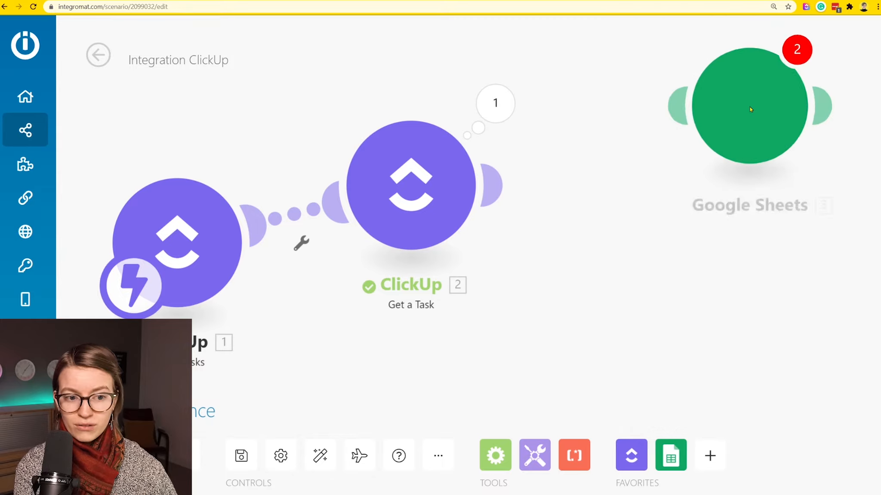
left_click_drag(698, 192, 794, 211)
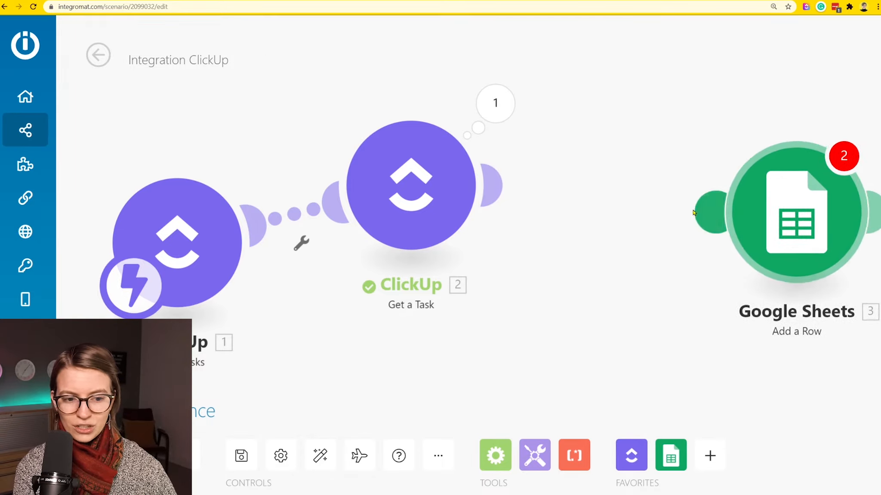
left_click_drag(709, 209, 792, 211)
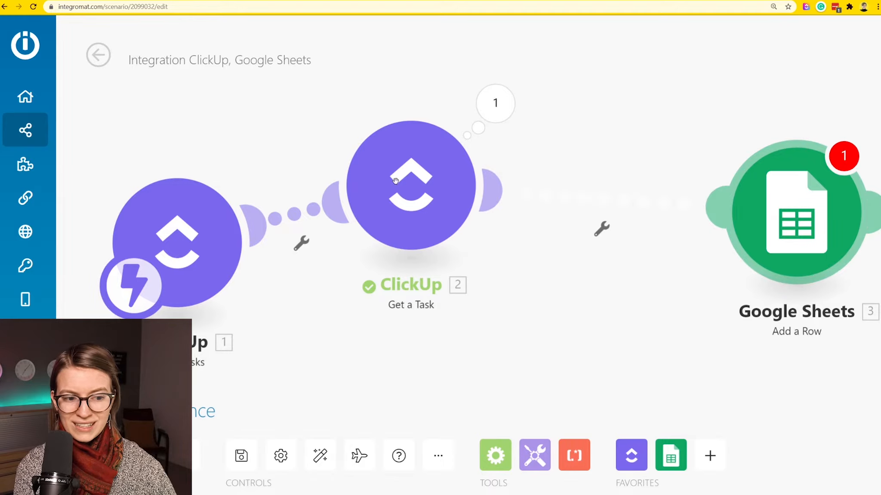
left_click_drag(801, 259, 727, 229)
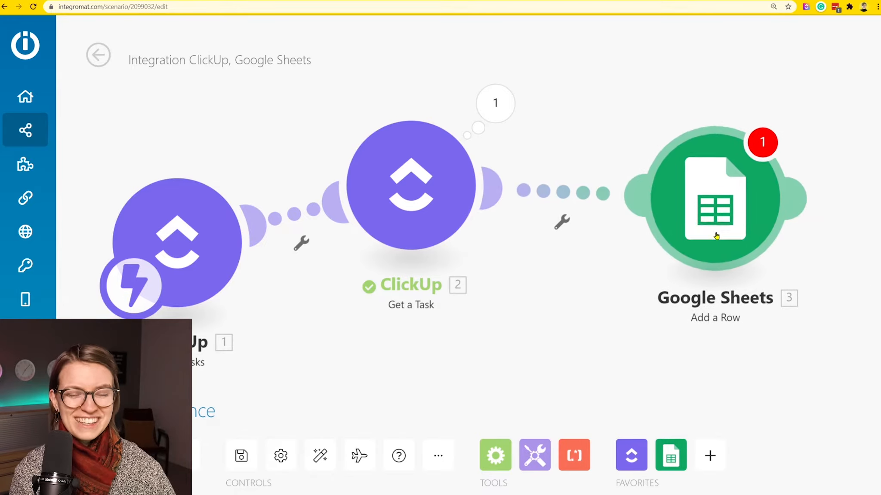
Configure Add a Row to select spreadsheet and sheet, using the COMPLETED CONTENT spreadsheet and its Content Database sheet
left_click(727, 229)
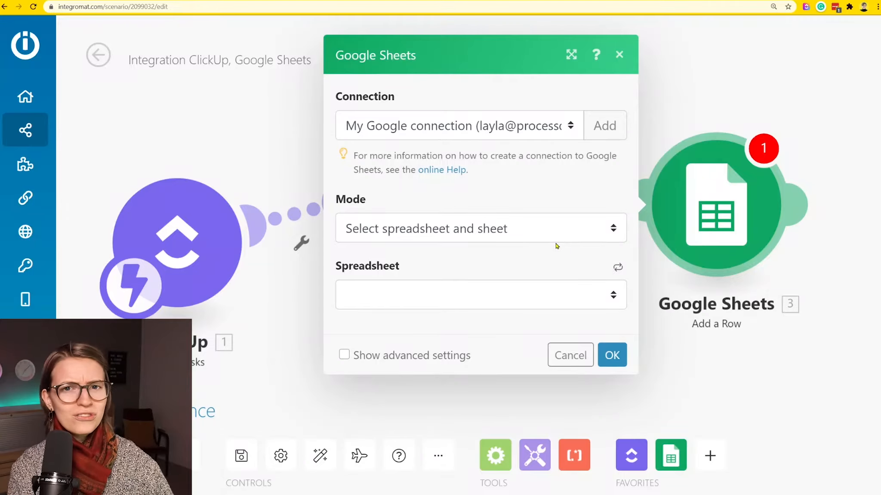
left_click(554, 240)
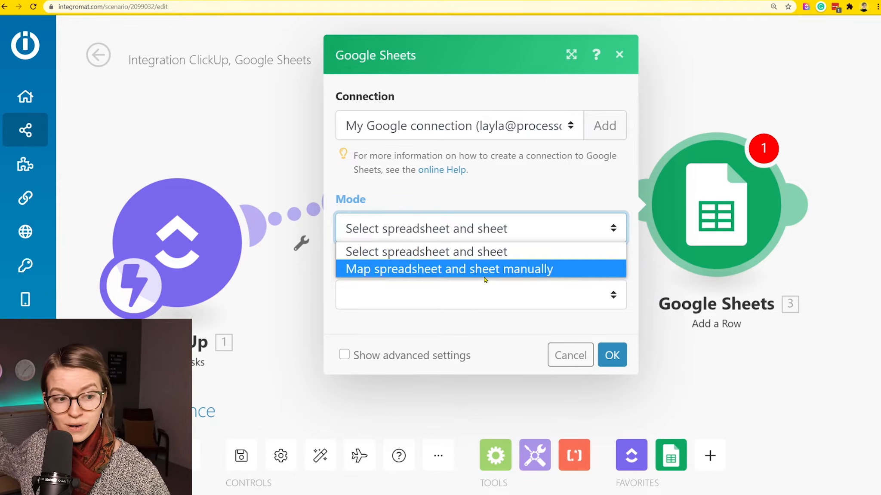
left_click(466, 256)
left_click(476, 302)
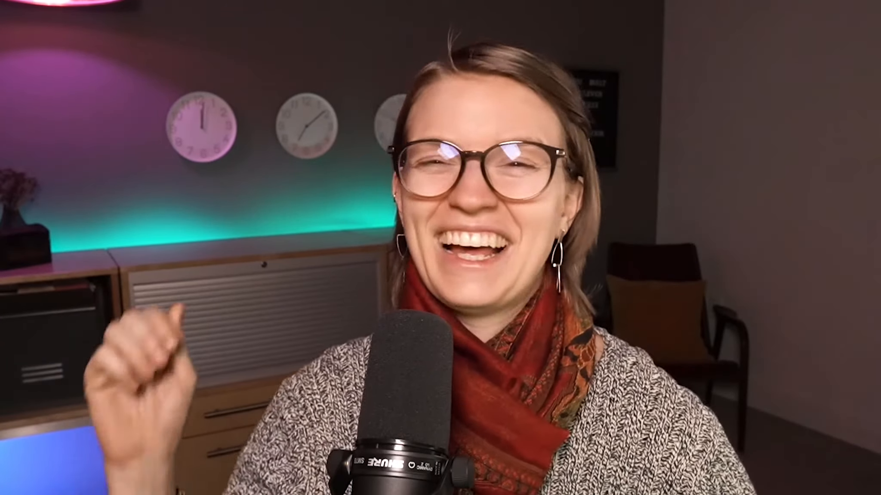
left_click(467, 362)
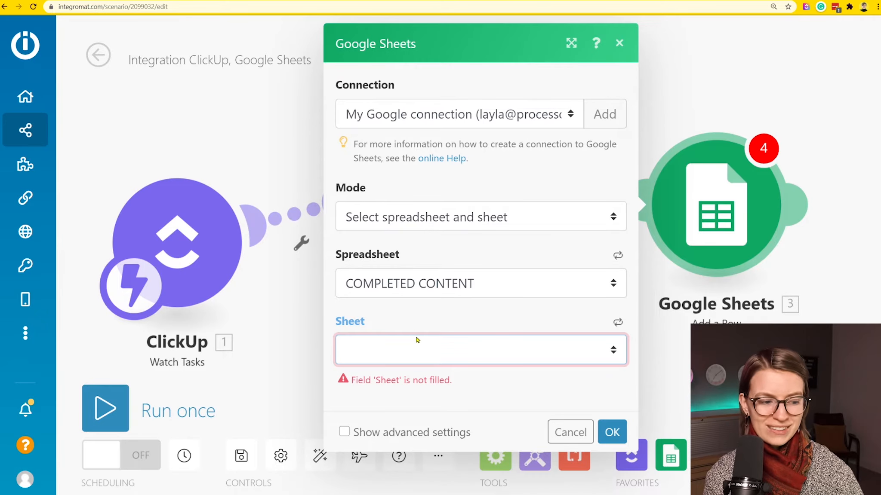
left_click(416, 339)
left_click(420, 387)
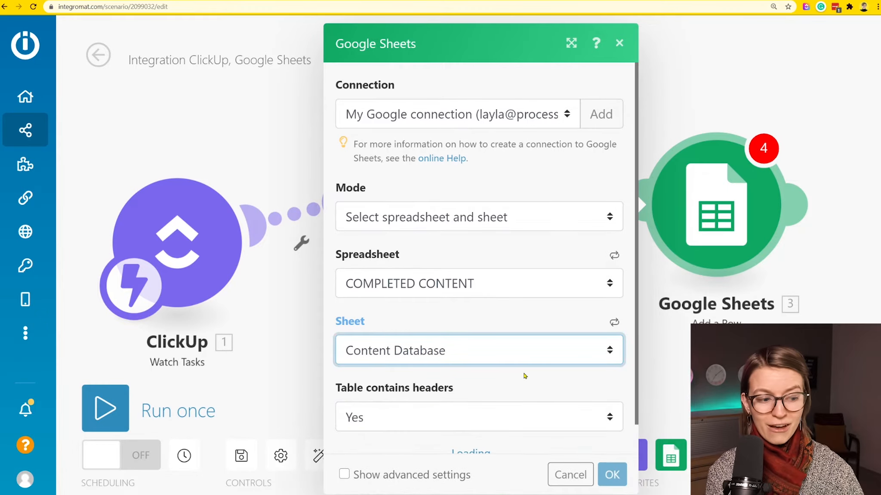
Compare the Add a Row value fields with the header row of the COMPLETED CONTENT spreadsheet in Google Sheets and return to Integromat
scroll(522, 356, "down", 1)
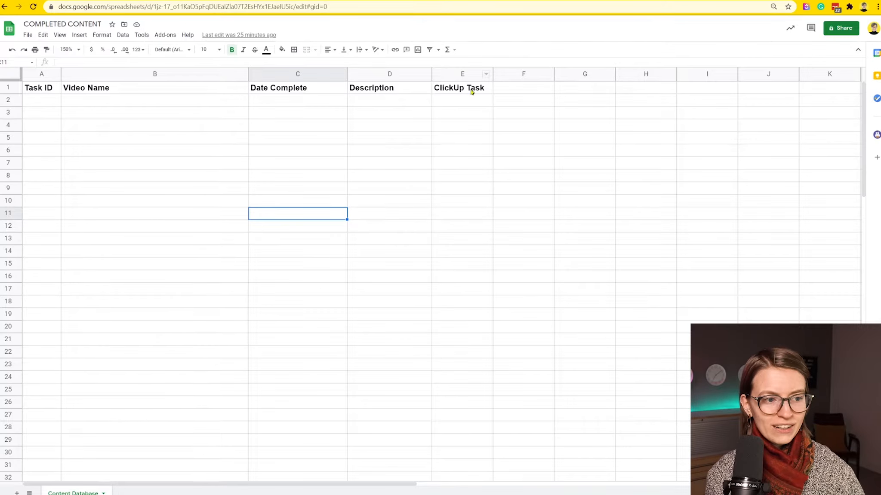
left_click(472, 91)
key("ctrl+shift+Left")
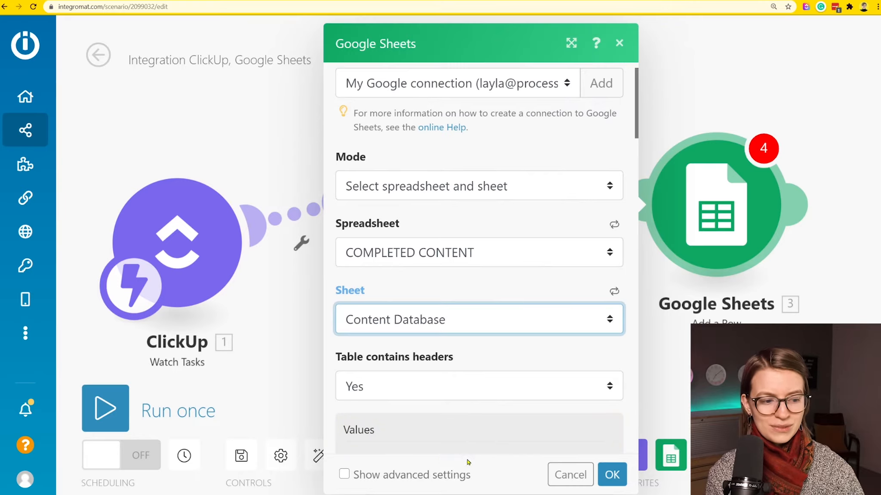
scroll(431, 347, "down", 8)
left_click_drag(634, 182, 623, 147)
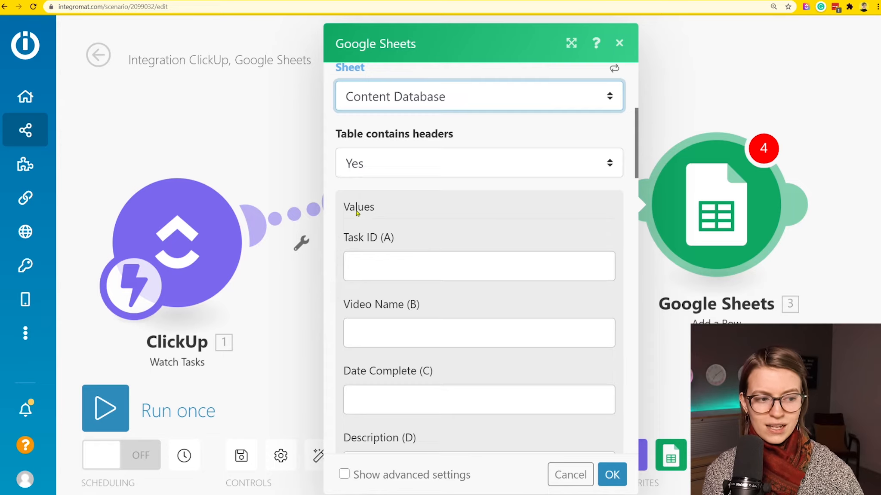
left_click_drag(347, 239, 372, 239)
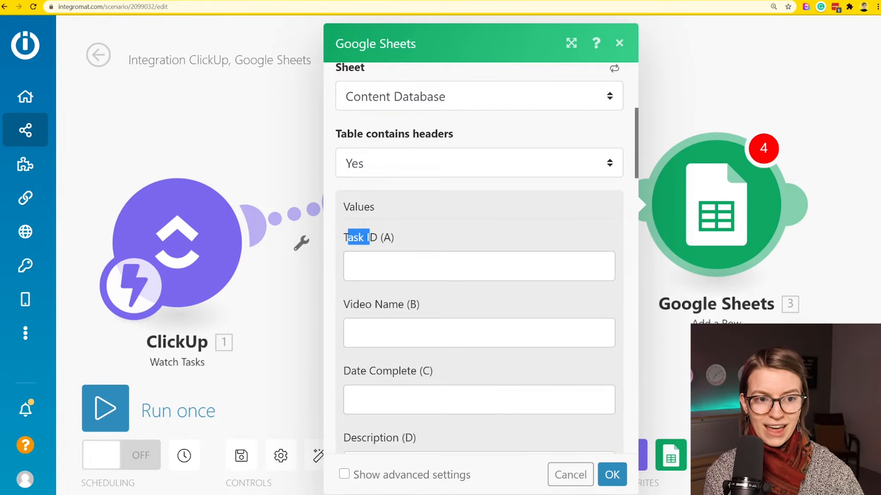
key("ctrl+Tab")
left_click(45, 87)
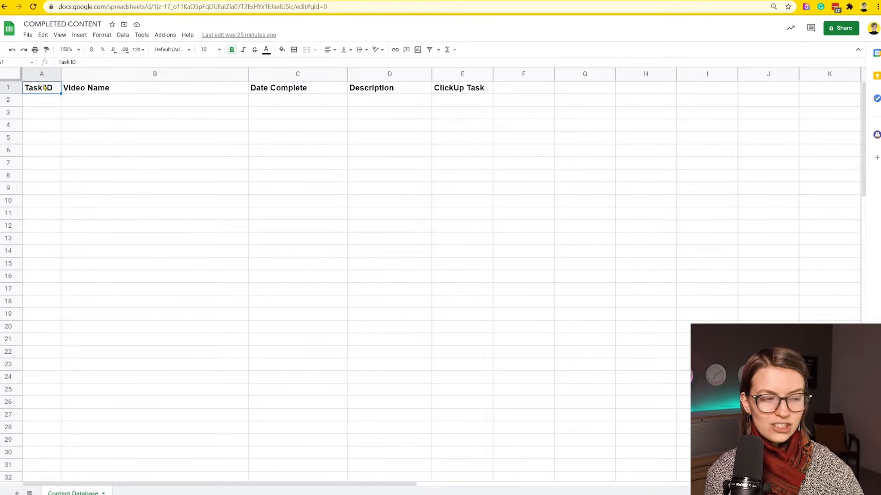
key("ctrl+shift+Tab")
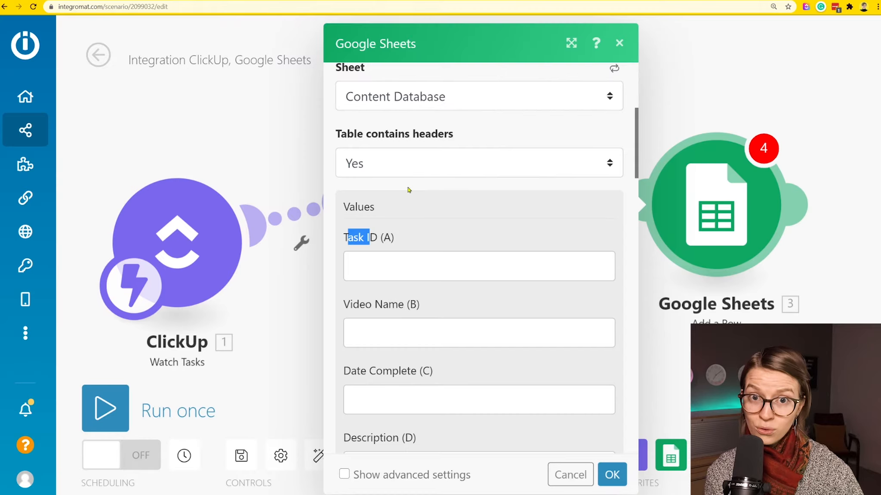
Map Get a Task's Task ID to the Task ID column and its Task Name to the Video Name column
left_click(378, 272)
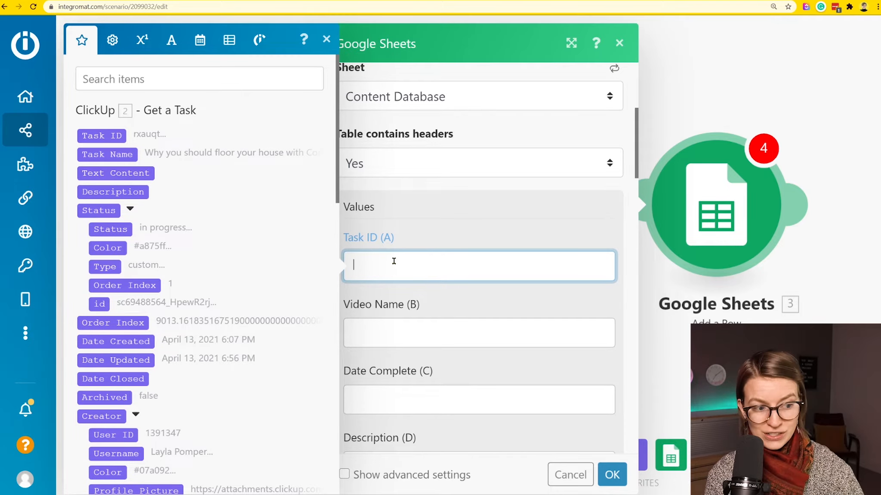
left_click(119, 136)
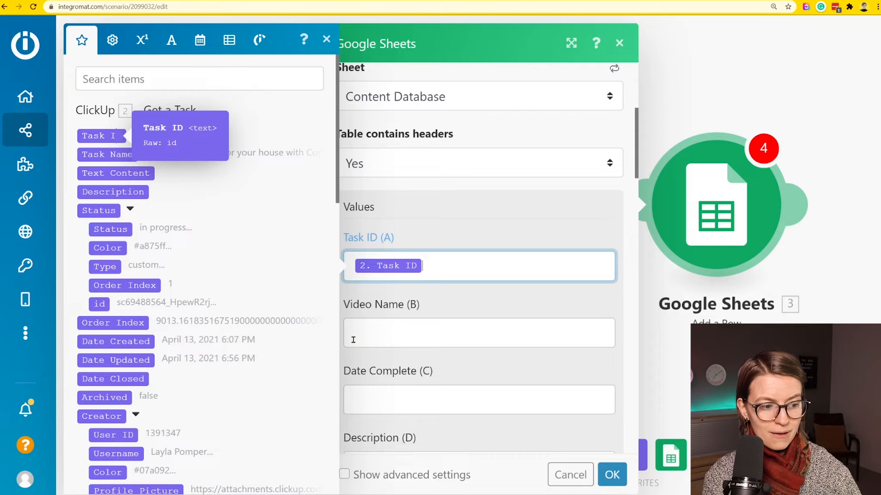
left_click(437, 330)
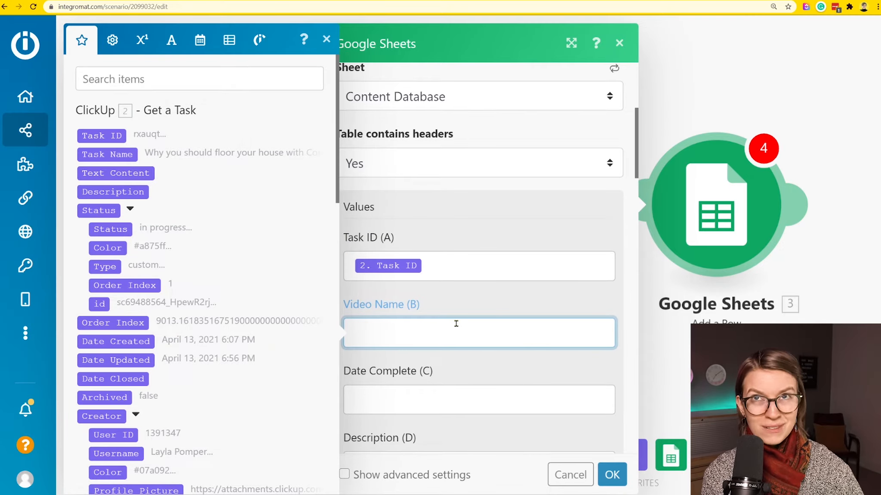
left_click(210, 84)
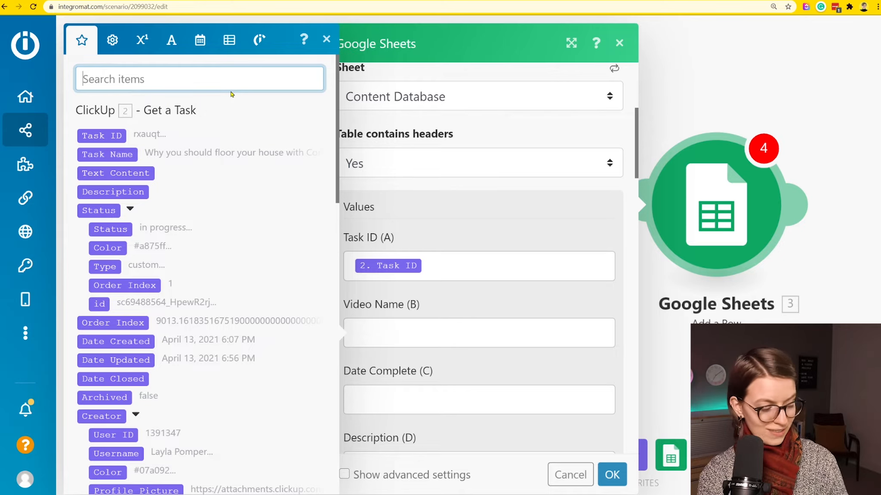
type("tas")
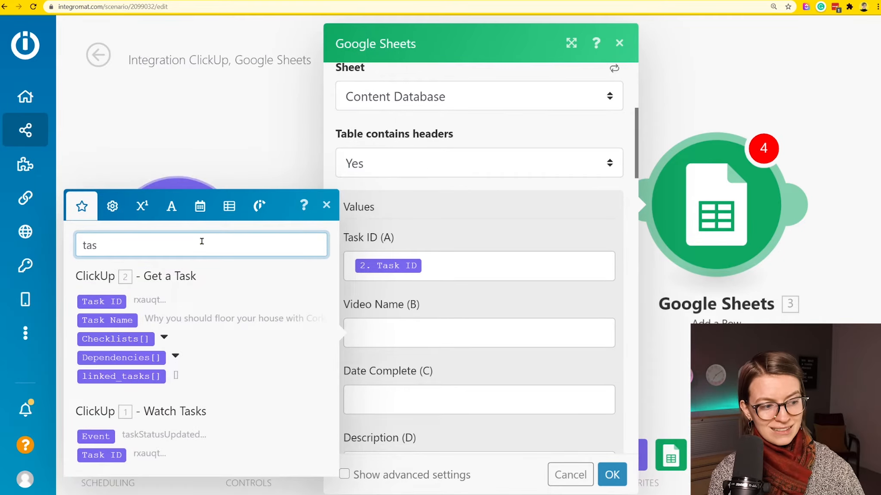
left_click(108, 320)
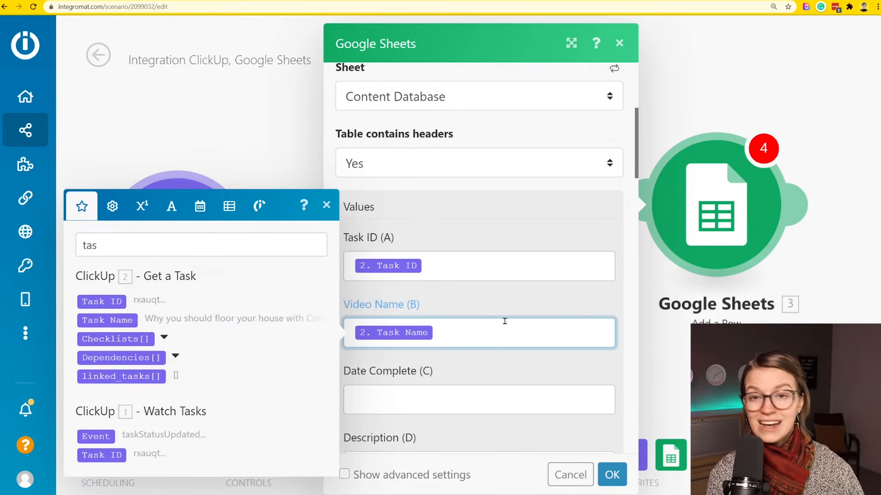
left_click(498, 306)
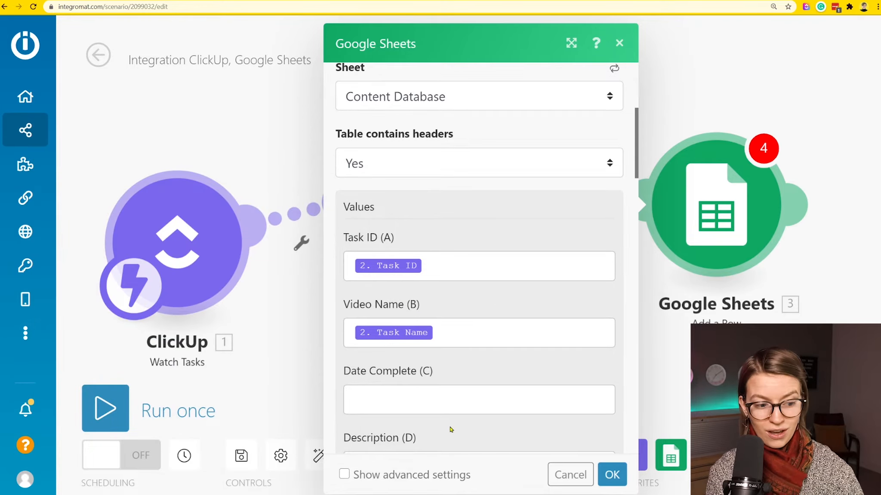
Search the mappable items for "date" and map Get a Task's Date Closed to the Date Complete column
left_click(438, 401)
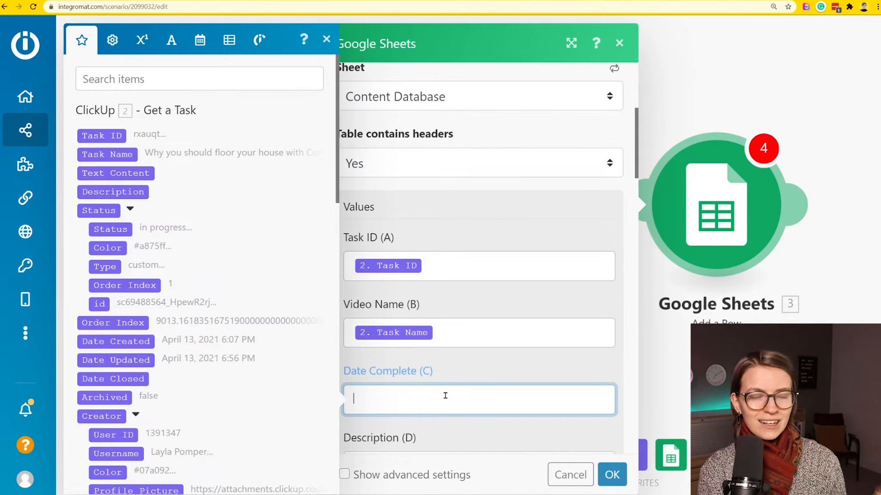
left_click(160, 85)
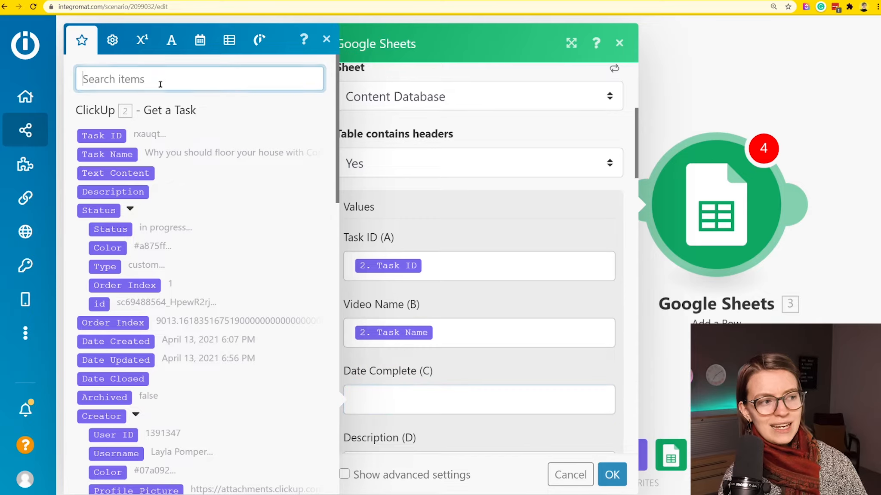
type("date complet")
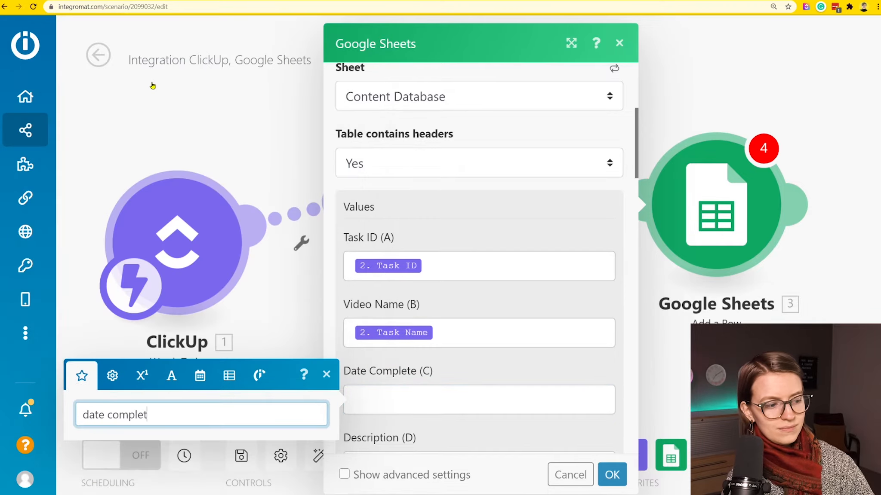
type("e")
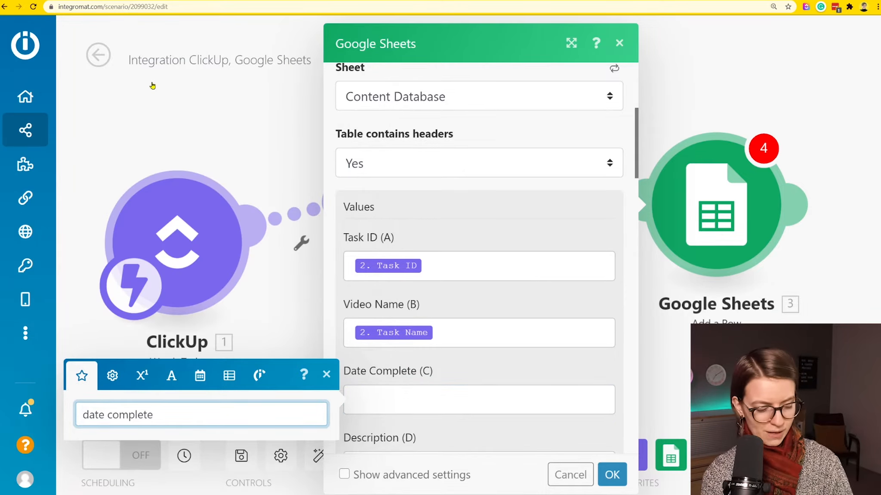
key("BackSpace")
key("BackSpace")
key("BackSpace")
key("BackSpace")
key("BackSpace")
key("BackSpace")
key("BackSpace")
key("BackSpace")
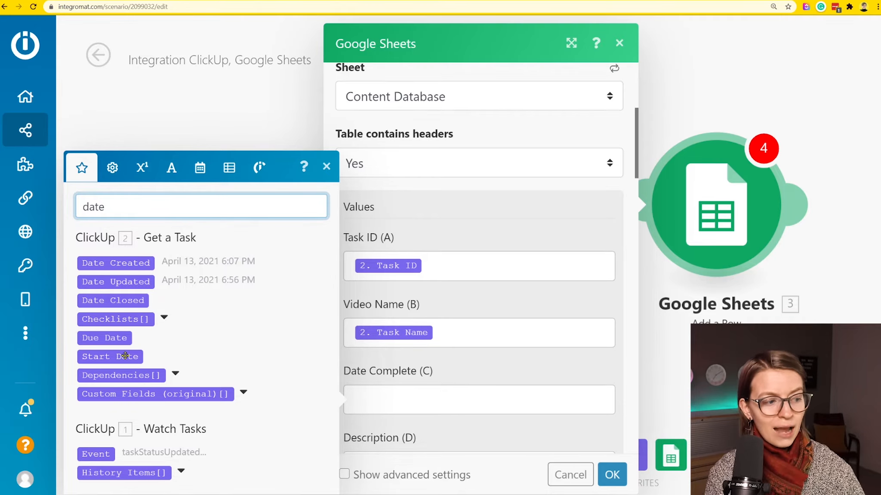
left_click(123, 301)
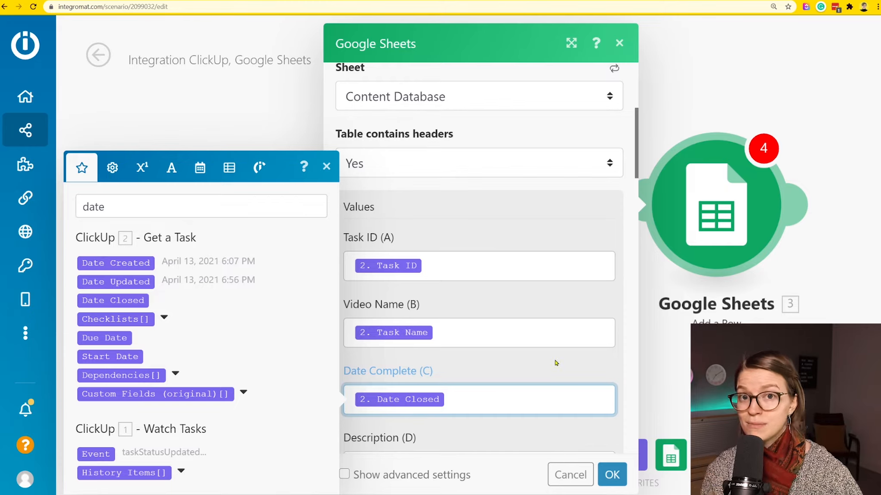
left_click(527, 318)
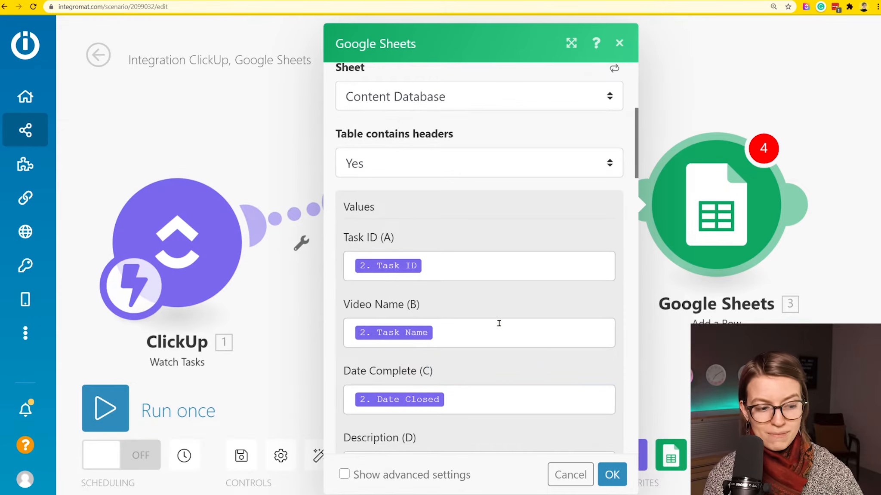
Map Get a Task's Text Content and Description items to the Description column
scroll(467, 229, "down", 5)
left_click(392, 238)
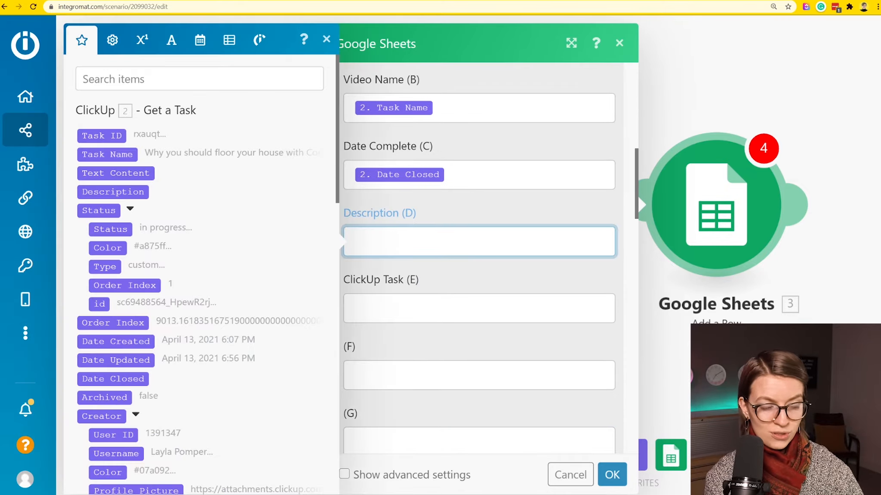
left_click(115, 173)
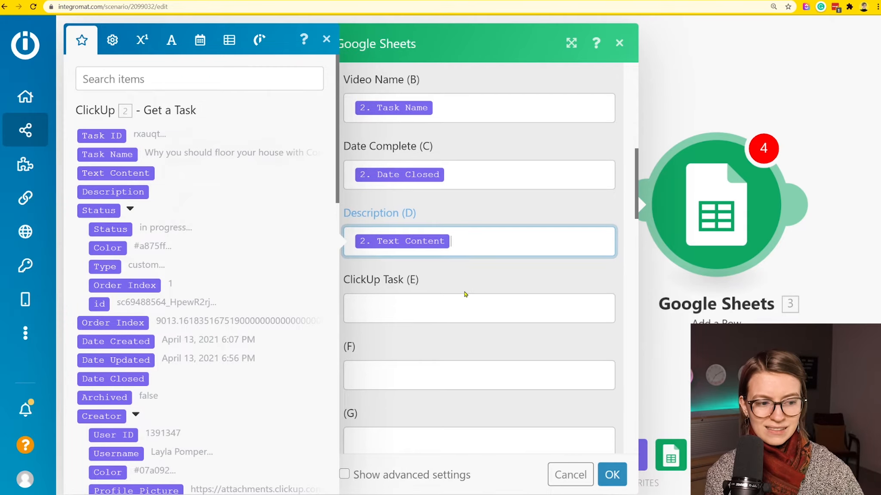
left_click(462, 273)
left_click(480, 243)
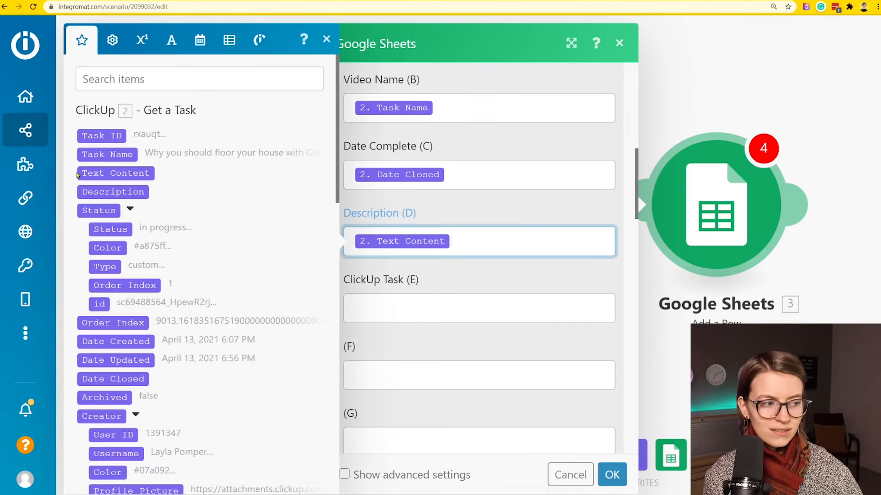
left_click(134, 192)
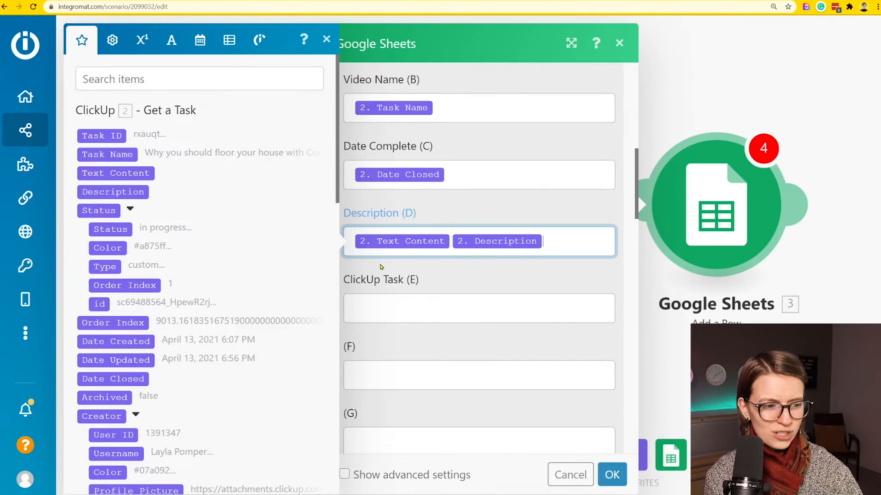
Remove Text Content from the Description column mapping, keeping only Get a Task's Description, and make the ClickUp Task column active
left_click(452, 243)
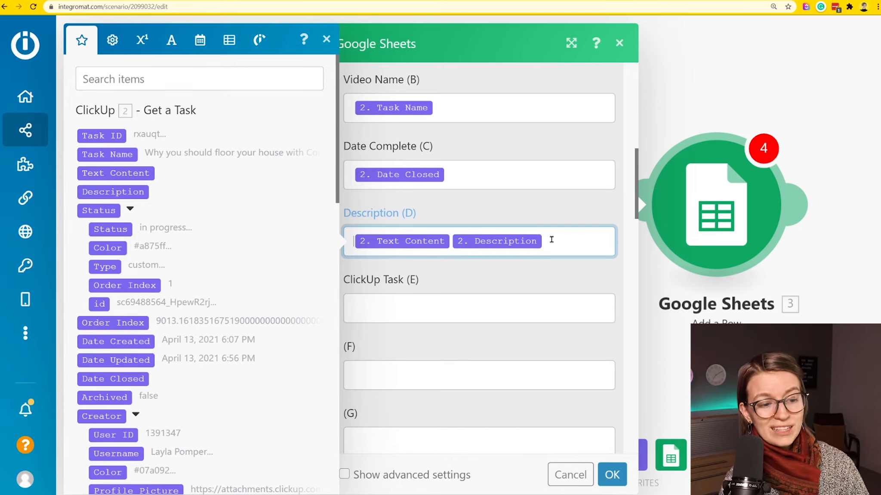
key("Delete")
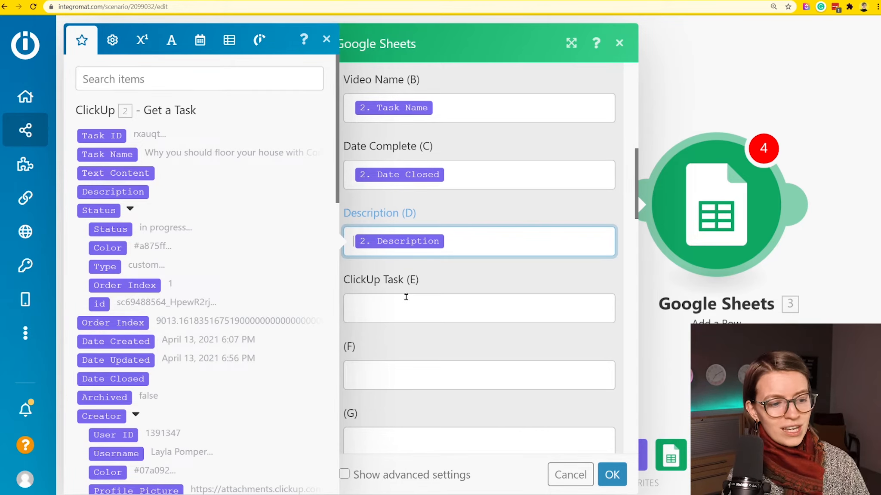
left_click(406, 297)
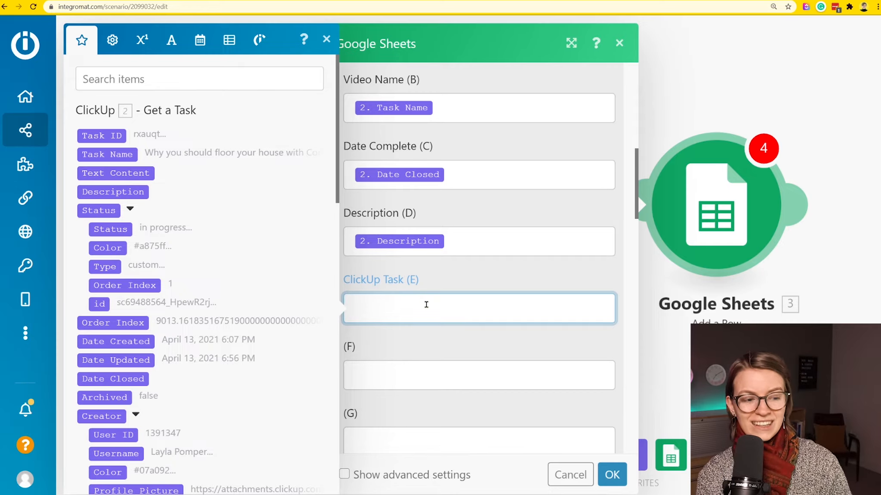
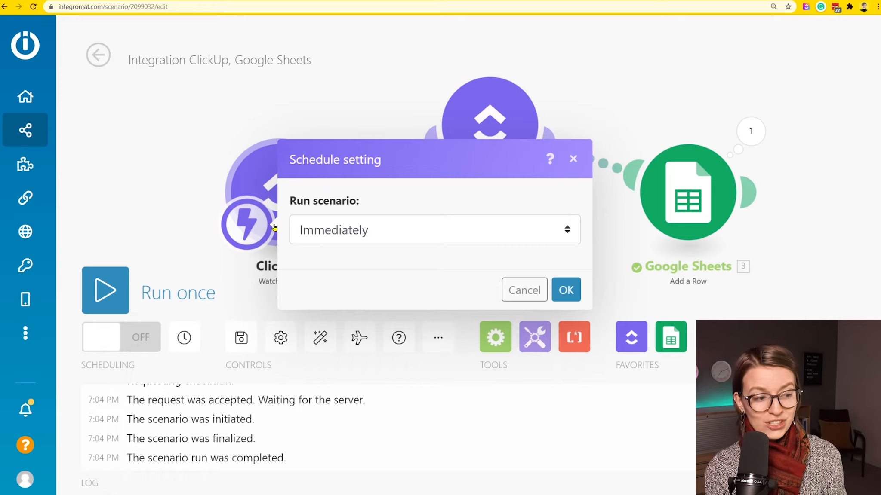
Run the scenario once and, in ClickUp, change the status of "Why you should NOT eat Cork" to In Progress
left_click(274, 228)
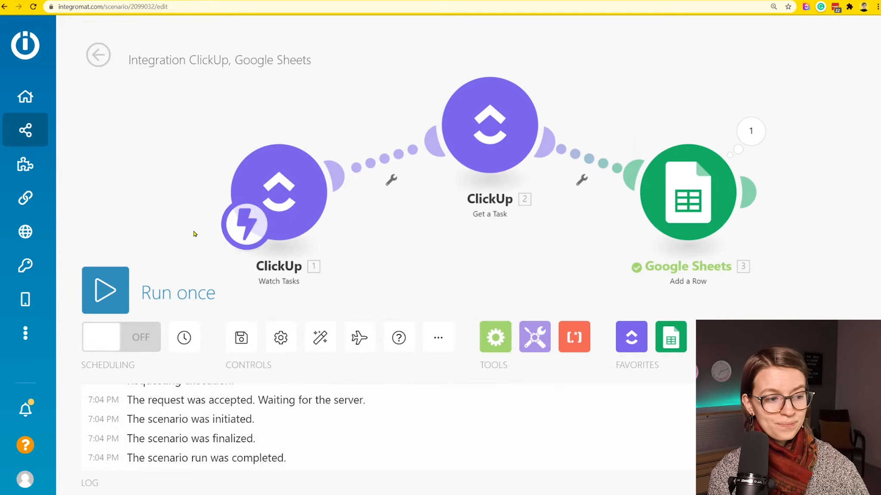
left_click(103, 294)
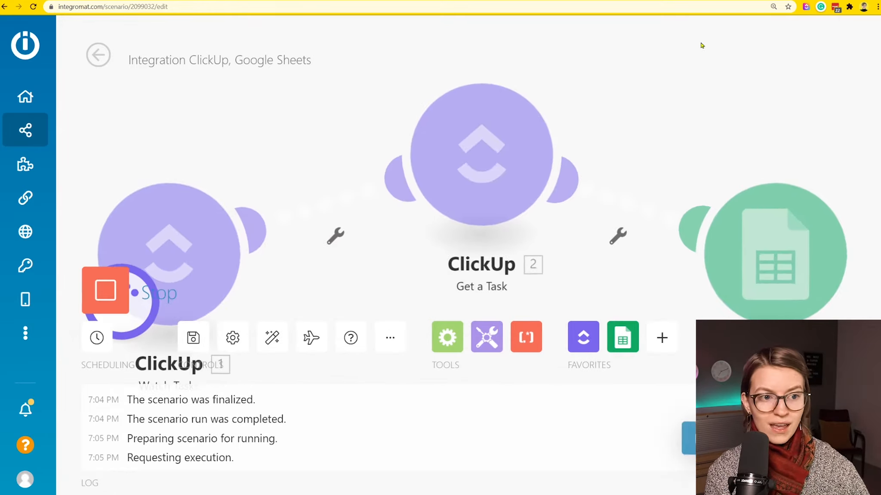
left_click(453, 1)
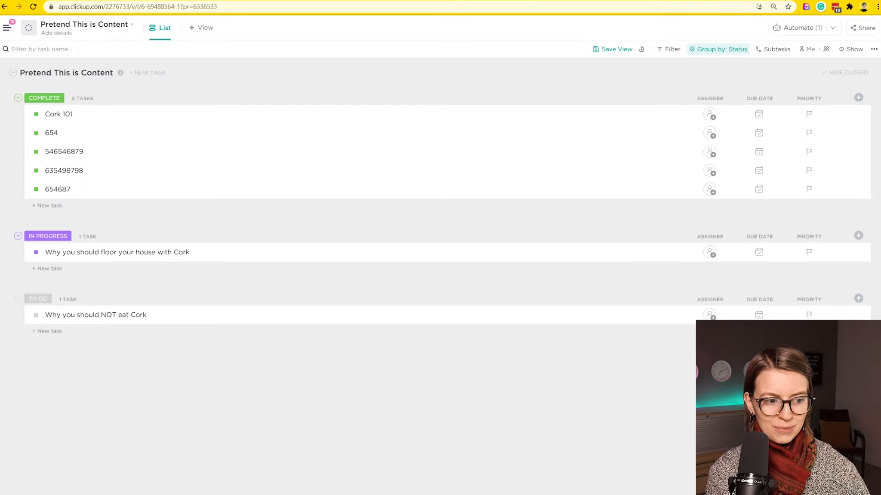
left_click(36, 316)
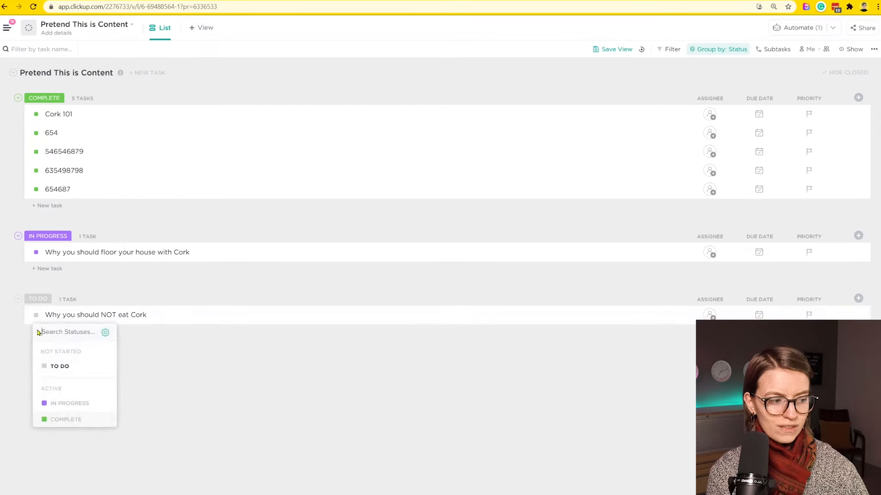
left_click(72, 402)
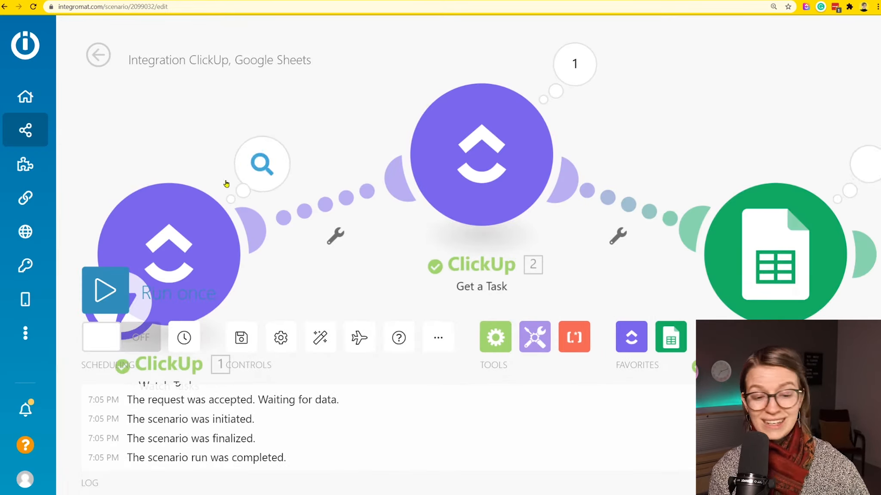
Inspect the run's output bundles for Watch Tasks and Get a Task, checking the retrieved Task Name
left_click(257, 176)
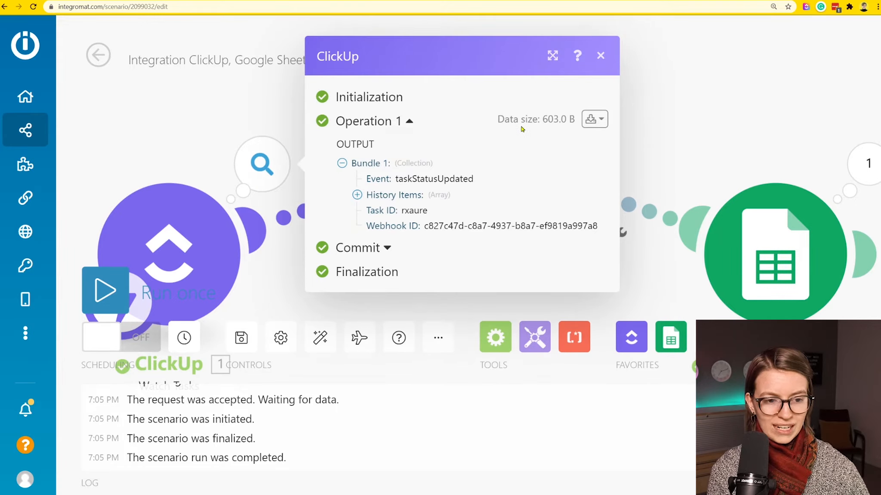
left_click(634, 122)
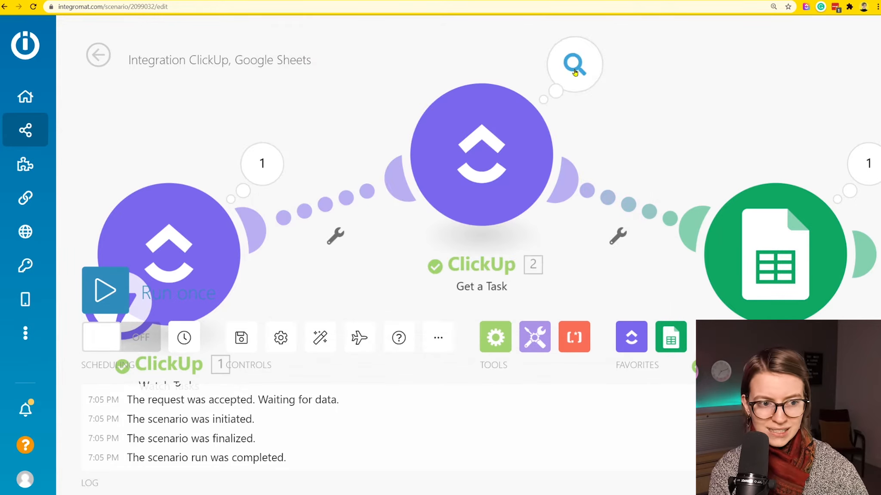
left_click(575, 72)
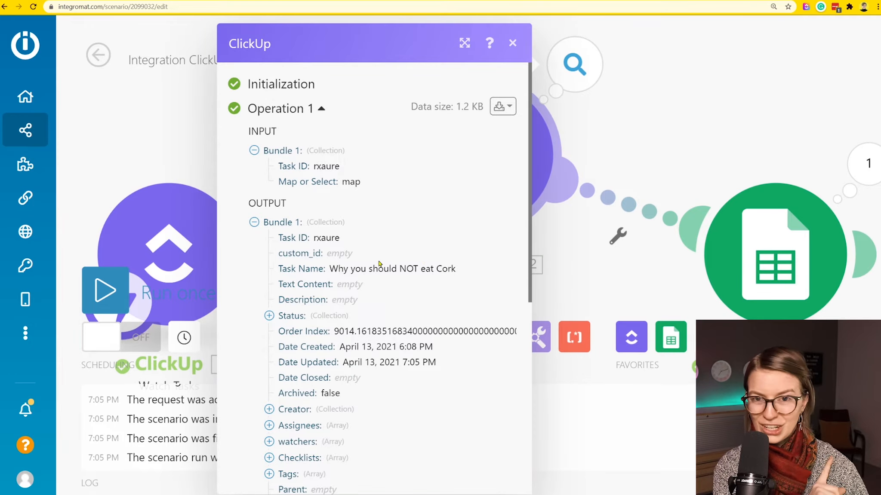
left_click_drag(329, 271, 457, 271)
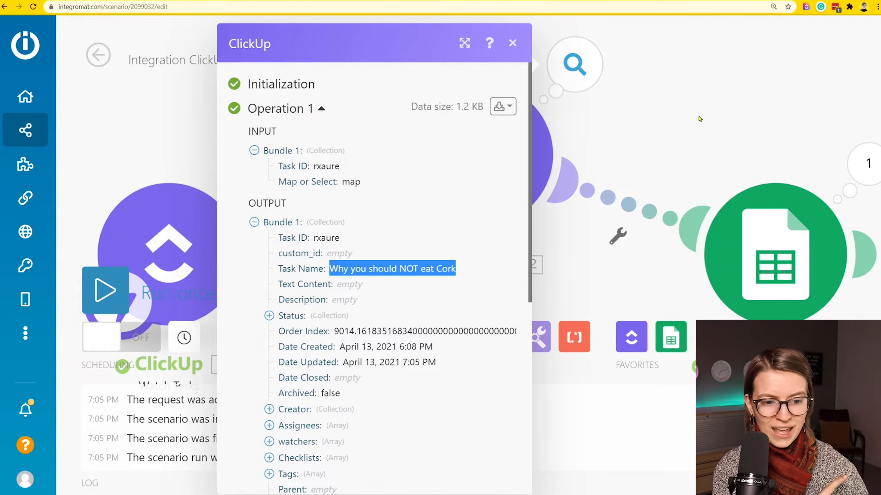
left_click(804, 139)
Check the row added to the COMPLETED CONTENT Google Sheet, including its Date Complete and Description cells
left_click_drag(804, 140, 678, 173)
left_click(681, 166)
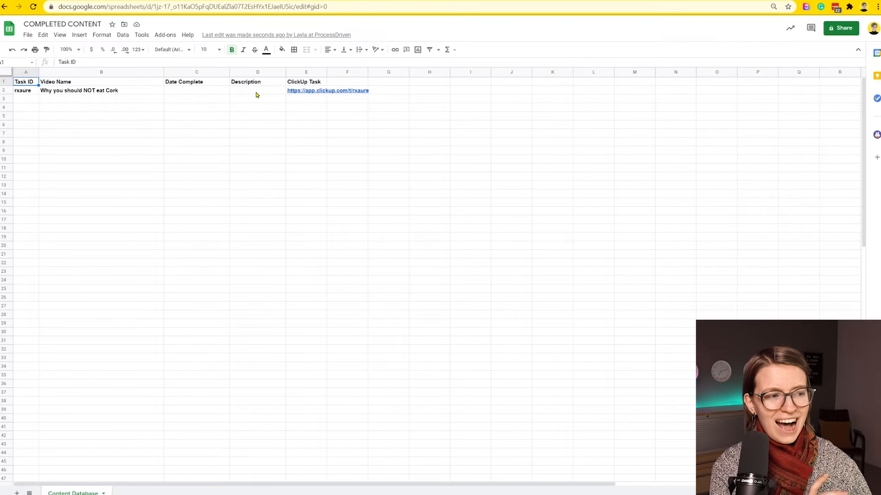
left_click_drag(255, 95, 210, 95)
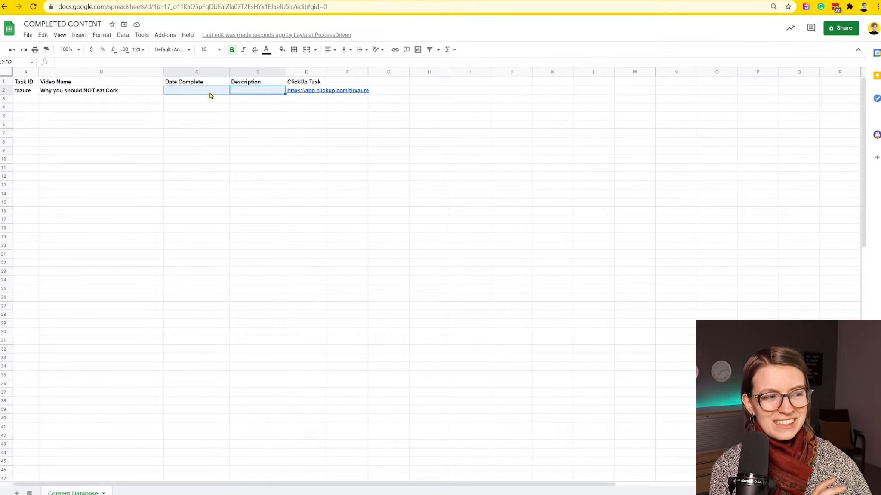
left_click(253, 90)
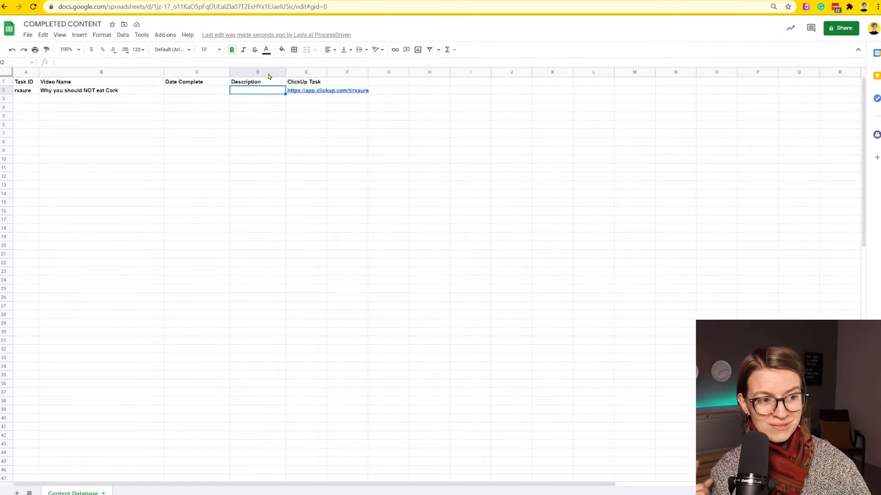
left_click(200, 92)
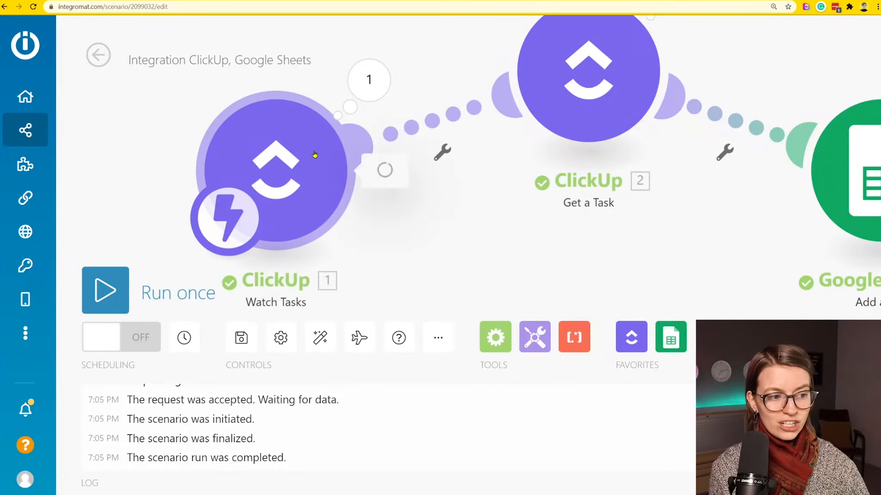
Add a filter between Get a Task and the Google Sheets module, labelled "Only if the Status is Complete"
left_click(316, 150)
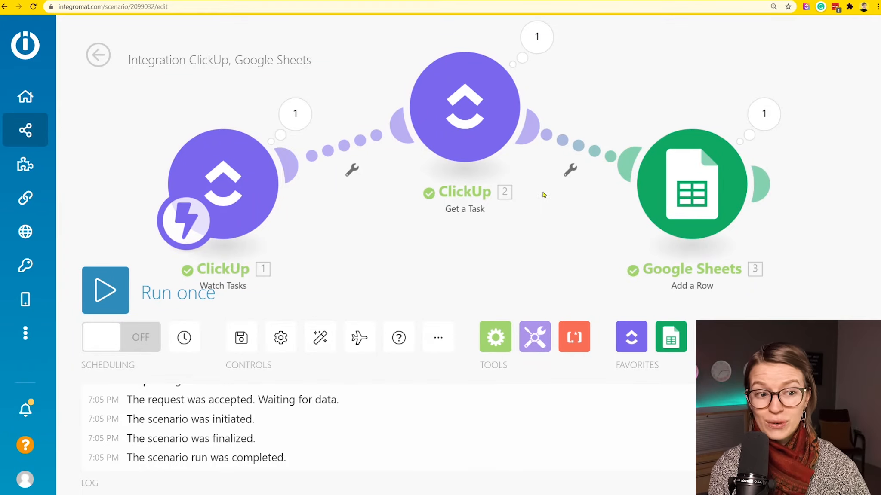
left_click(569, 171)
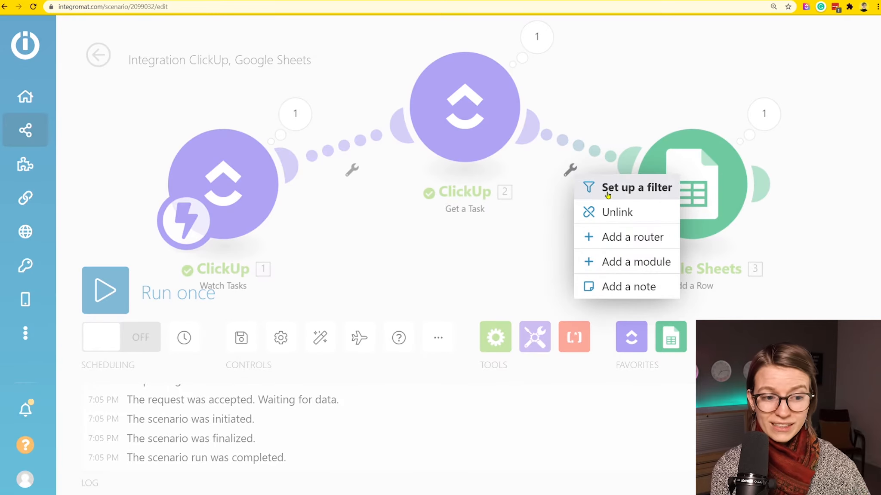
left_click(606, 194)
left_click(272, 112)
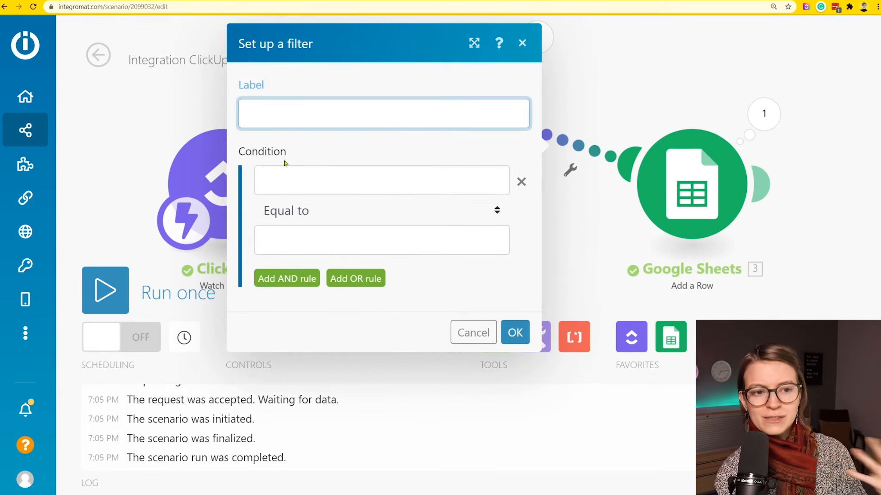
type("Only if the Status is Complete")
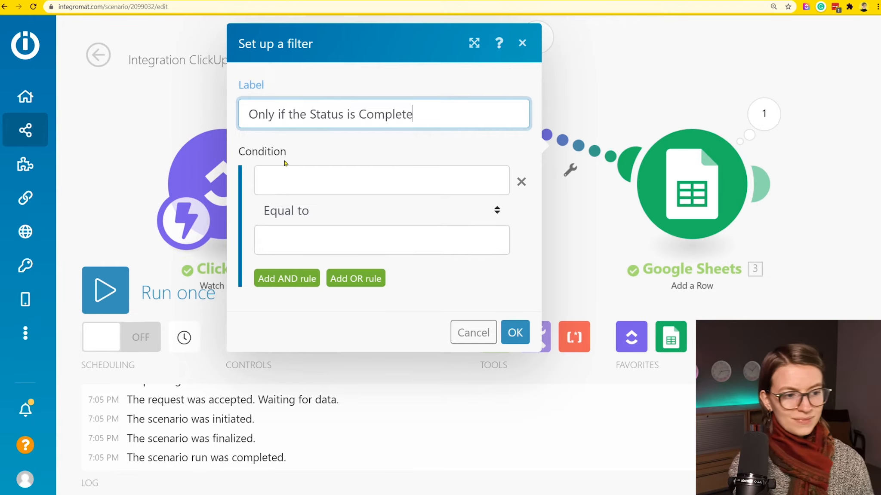
Set the filter condition to test Get a Task's Status: Status with the text operator Equal to
left_click(277, 182)
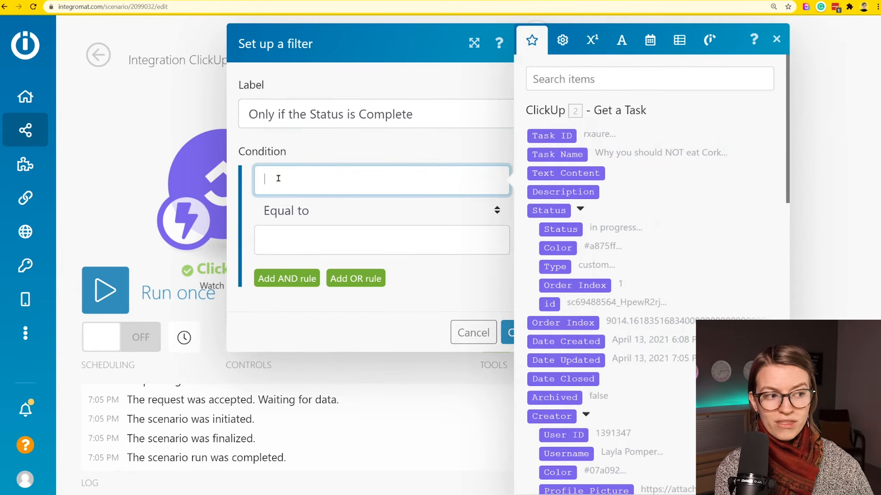
left_click(555, 228)
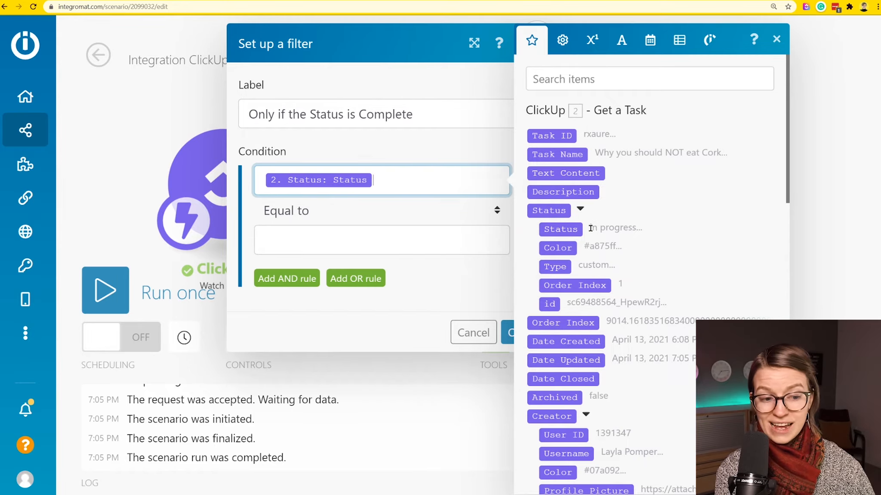
left_click(300, 213)
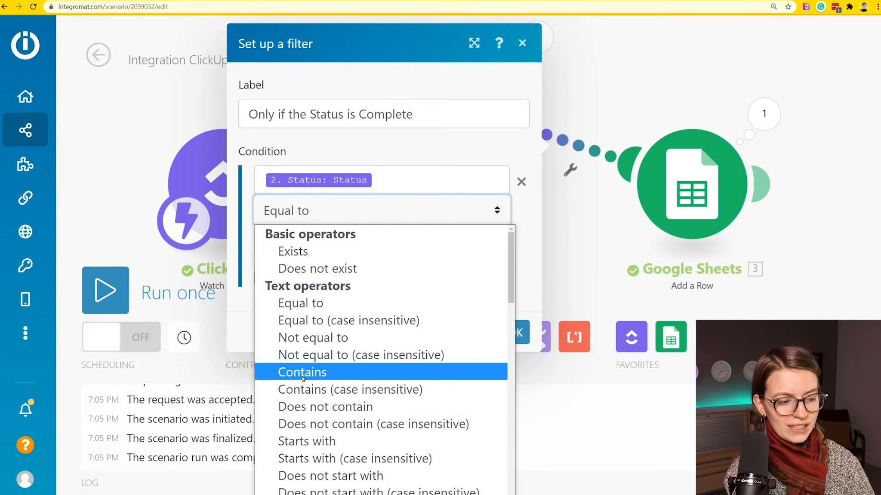
left_click(300, 304)
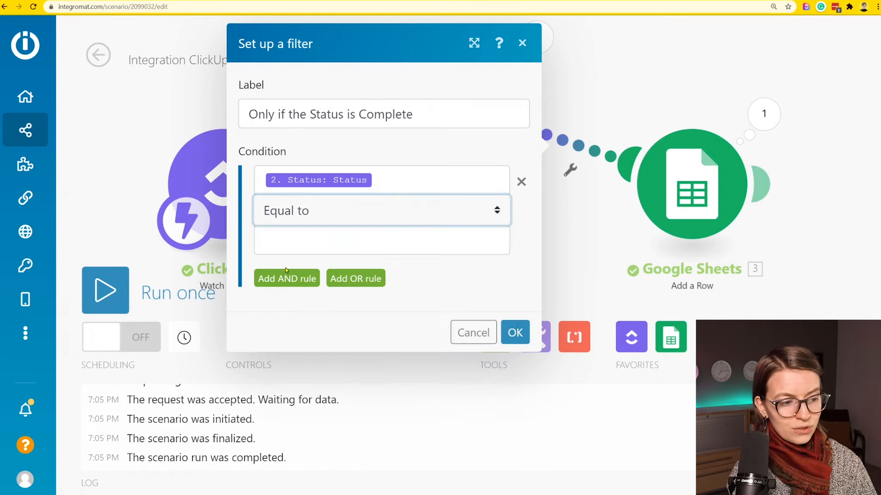
Enter lowercase "complete" as the comparison value, save the filter, and move the Google Sheets module farther from Get a Task
left_click(295, 245)
type("Complete")
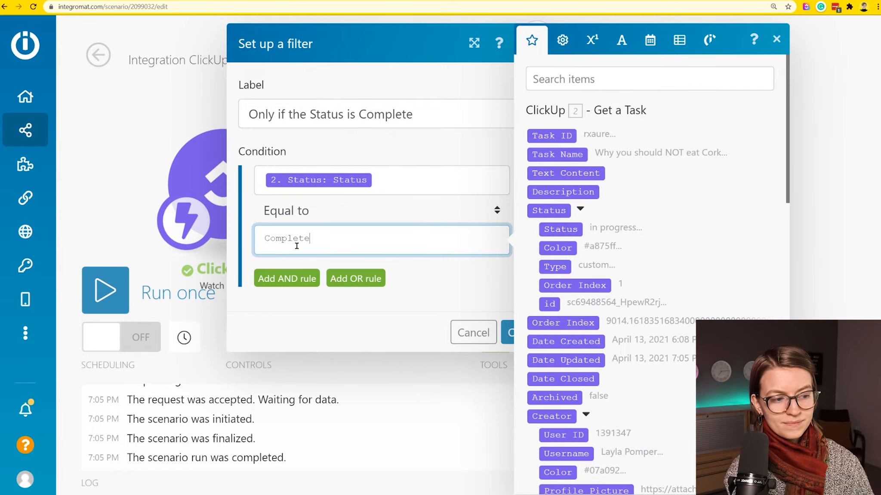
left_click(268, 239)
key("BackSpace")
type("c")
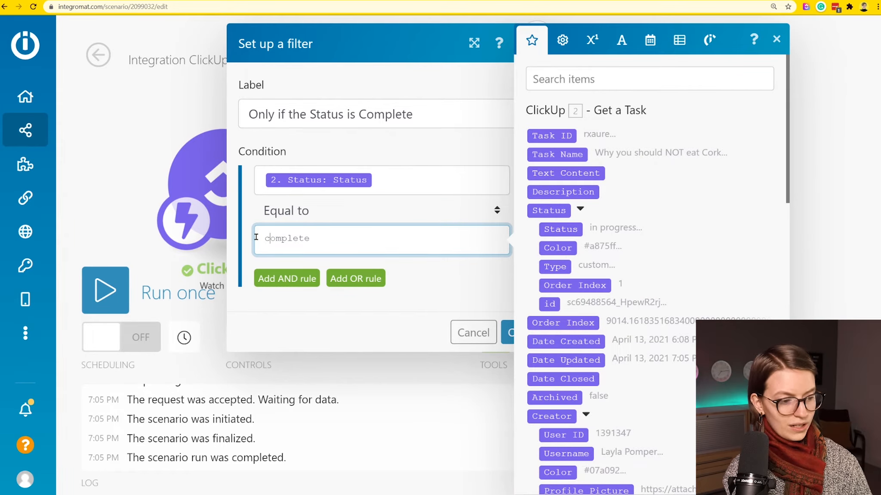
left_click(517, 332)
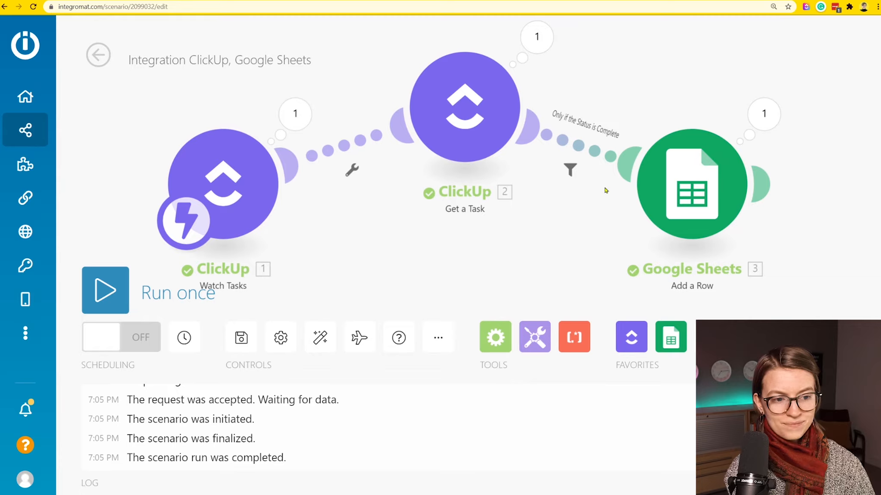
left_click_drag(695, 173, 775, 171)
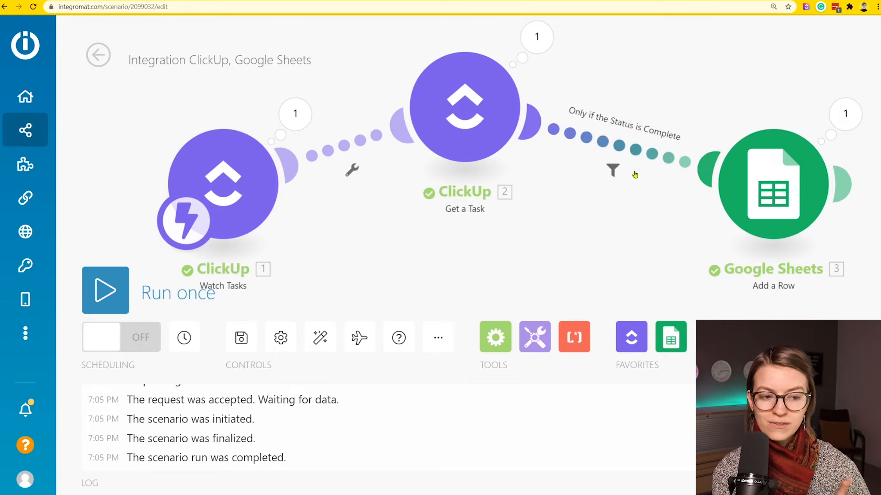
Compare the data output by Watch Tasks, including its Task ID, with the task fields output by Get a Task
left_click(352, 169)
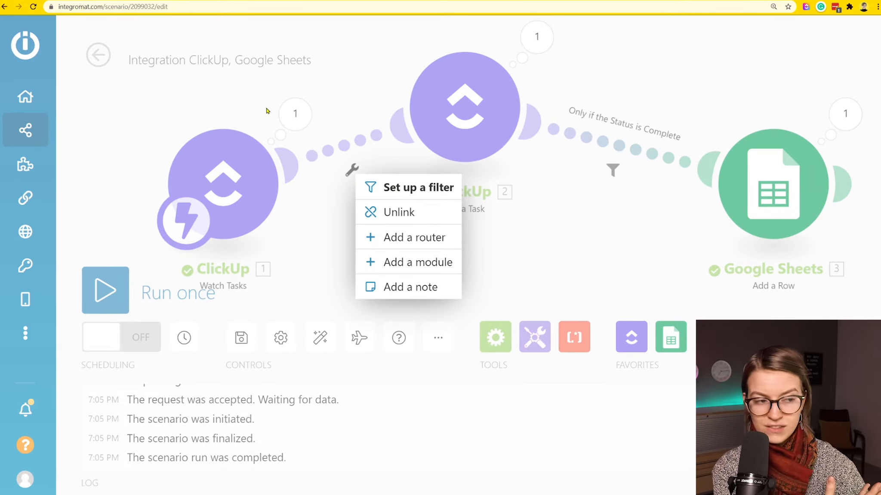
left_click(292, 112)
left_click(294, 114)
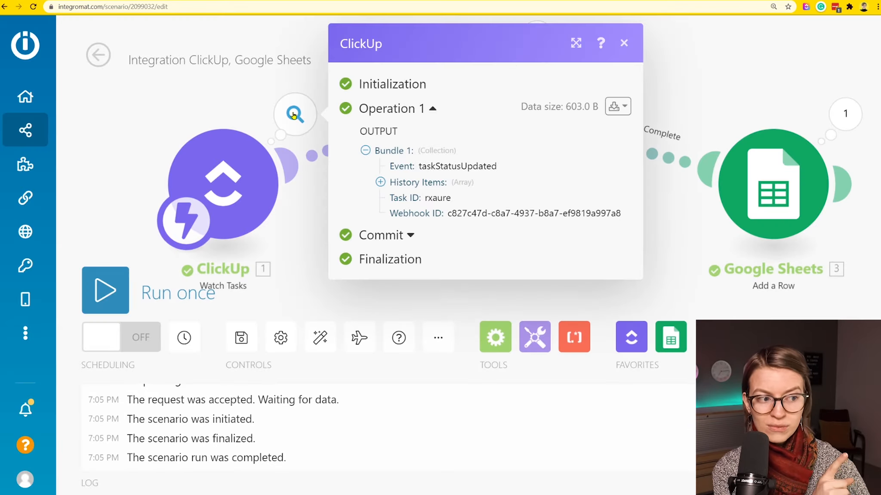
double_click(427, 199)
left_click(319, 201)
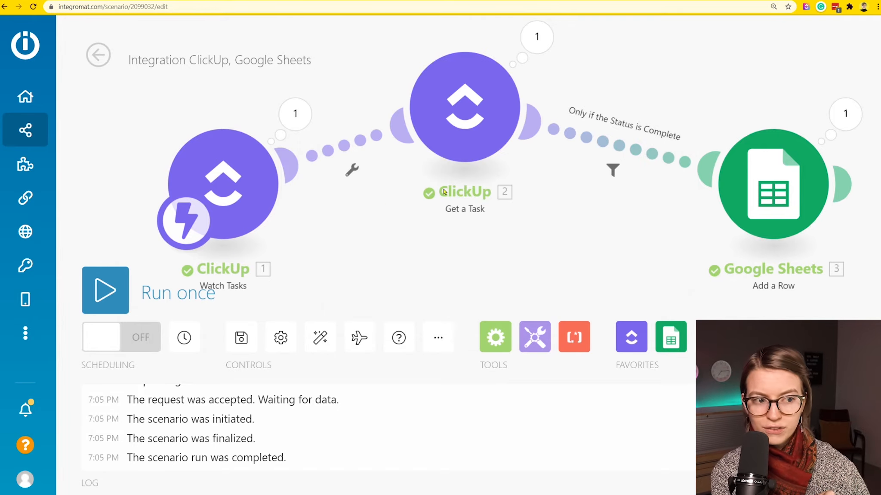
left_click(537, 36)
scroll(323, 117, "down", 8)
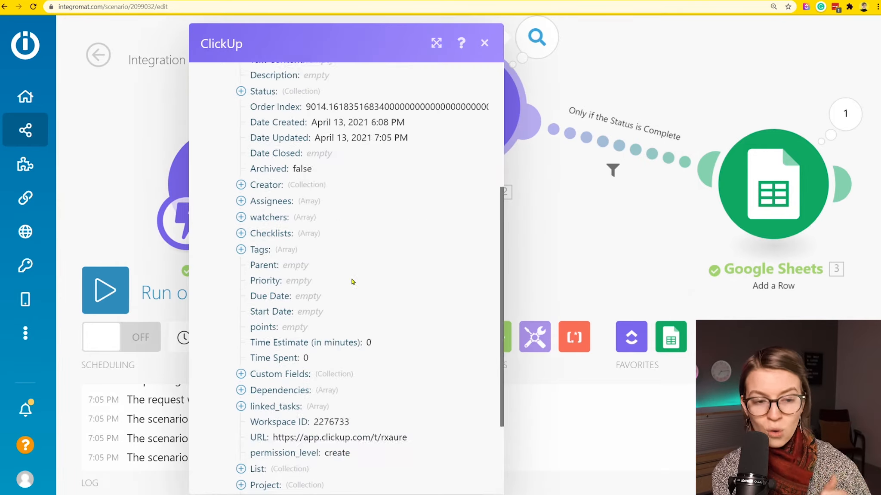
left_click(561, 254)
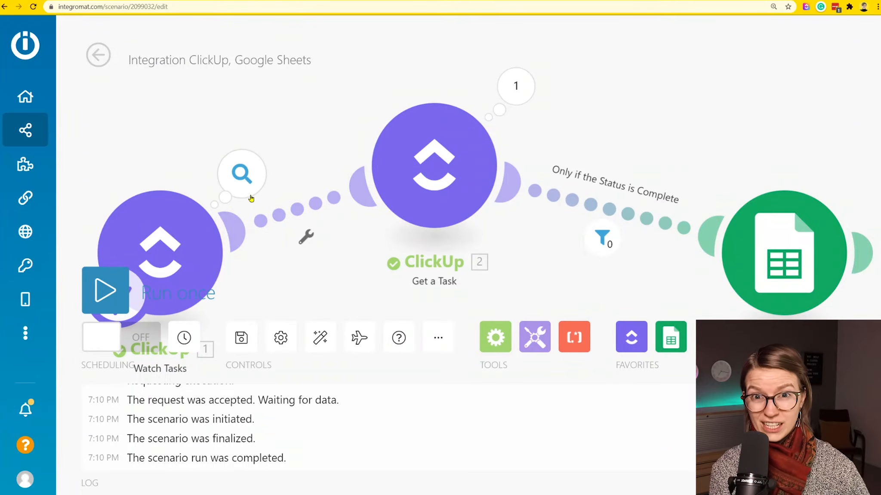
Open the Watch Tasks output bundle from the latest scenario run
left_click(249, 178)
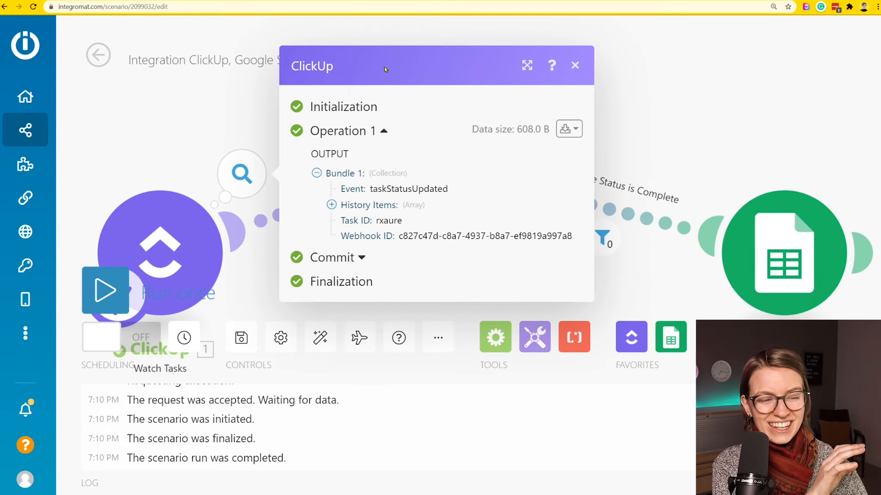
Check how the status filter before Google Sheets evaluated the bundle from the latest run
left_click(692, 94)
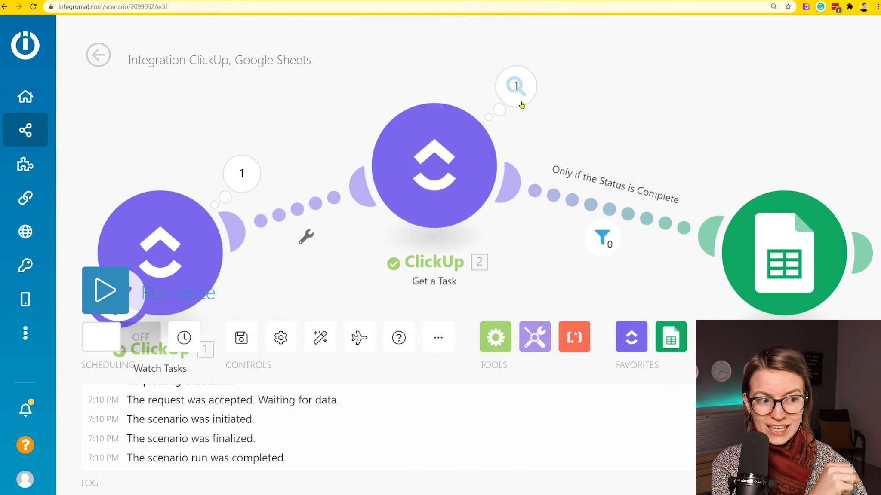
left_click(607, 251)
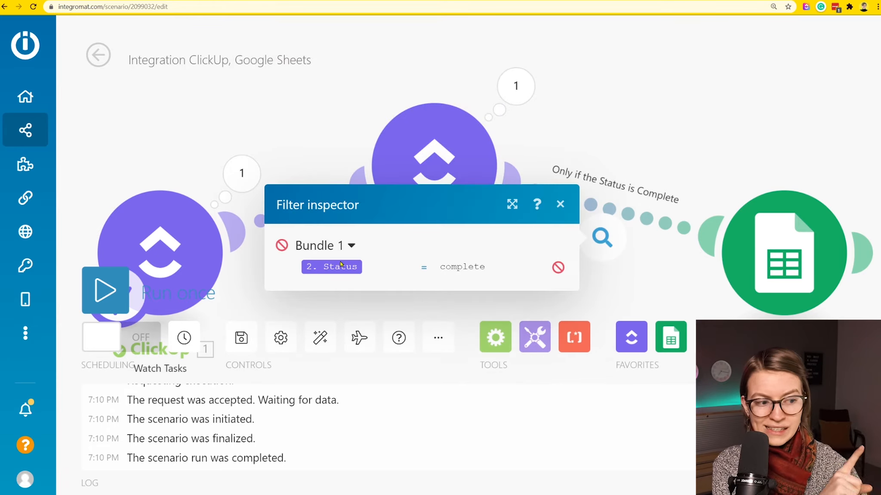
mouse_move(338, 268)
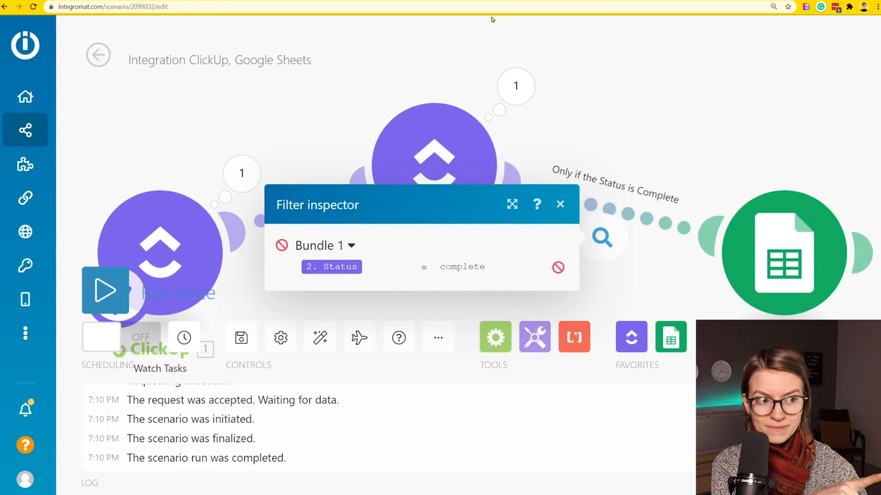
left_click(428, 63)
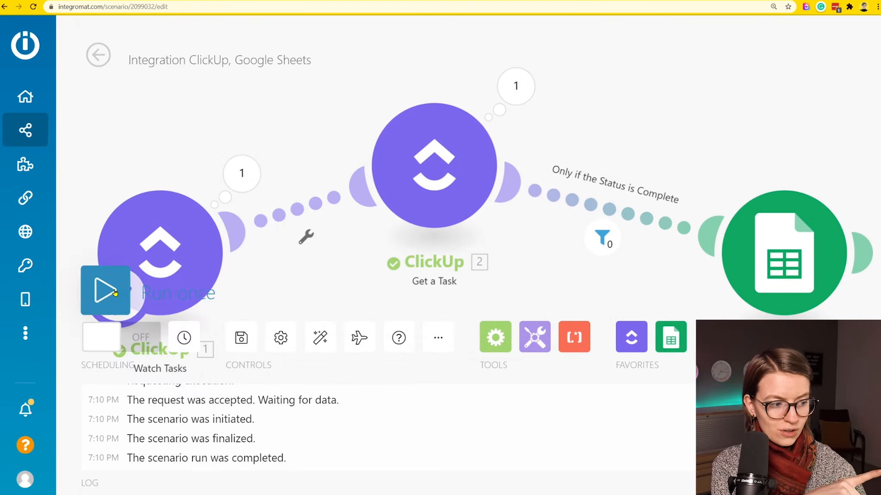
Run the scenario once and switch to ClickUp to set the Cork 101 task's status to In Progress
left_click(105, 290)
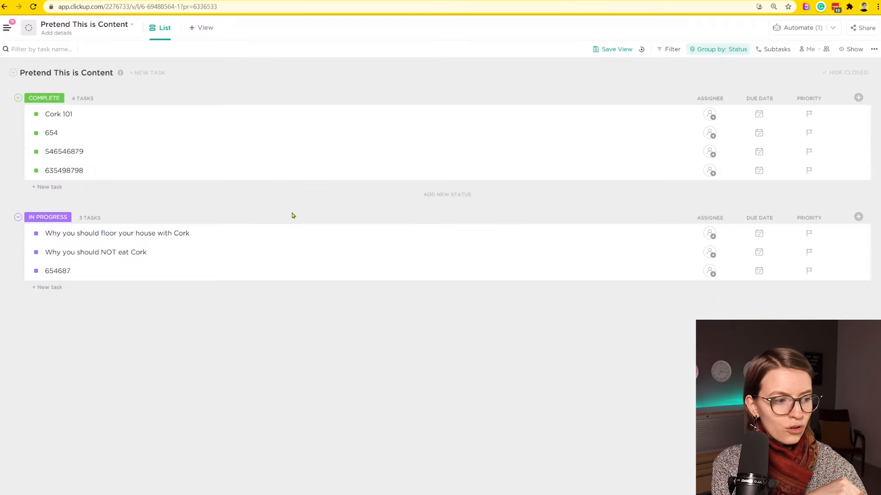
left_click(36, 114)
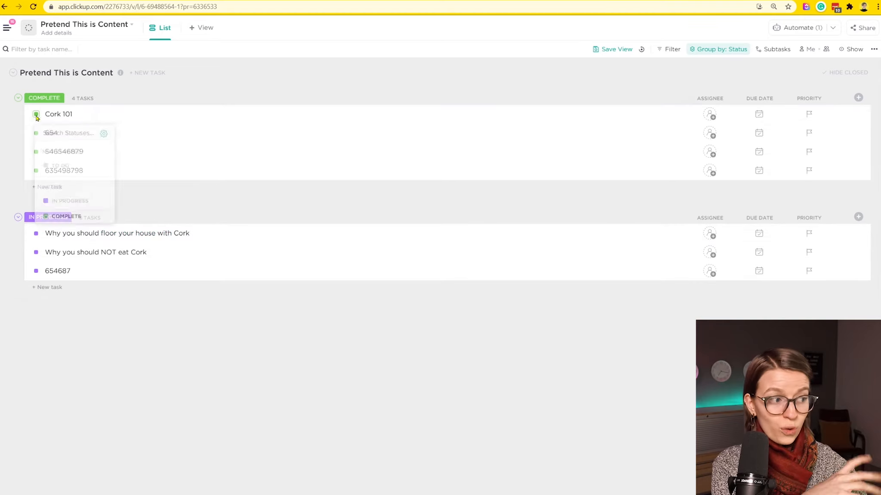
left_click(55, 202)
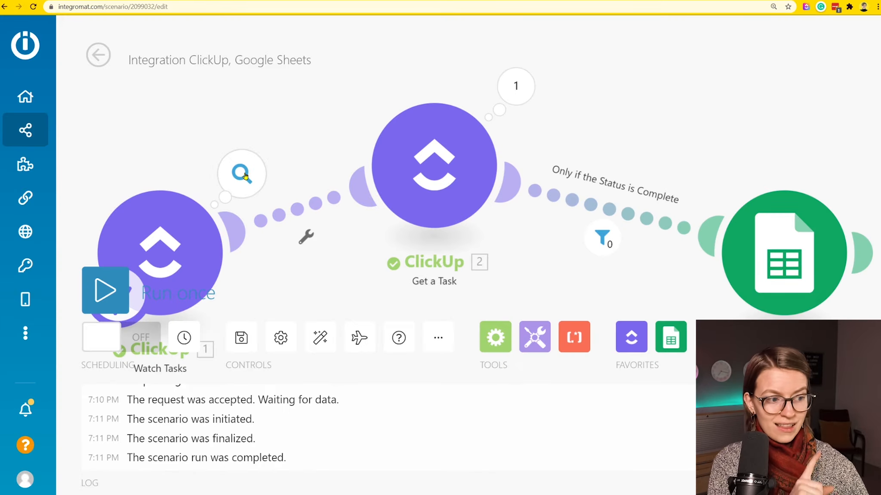
Examine the Watch Tasks and Get a Task bundles and the filter evaluation for the In Progress test run
left_click(242, 174)
left_click(242, 133)
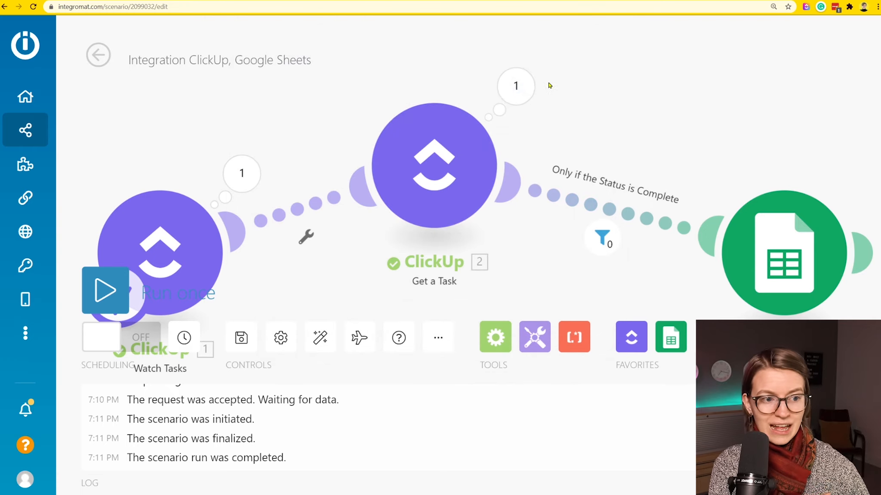
left_click(516, 86)
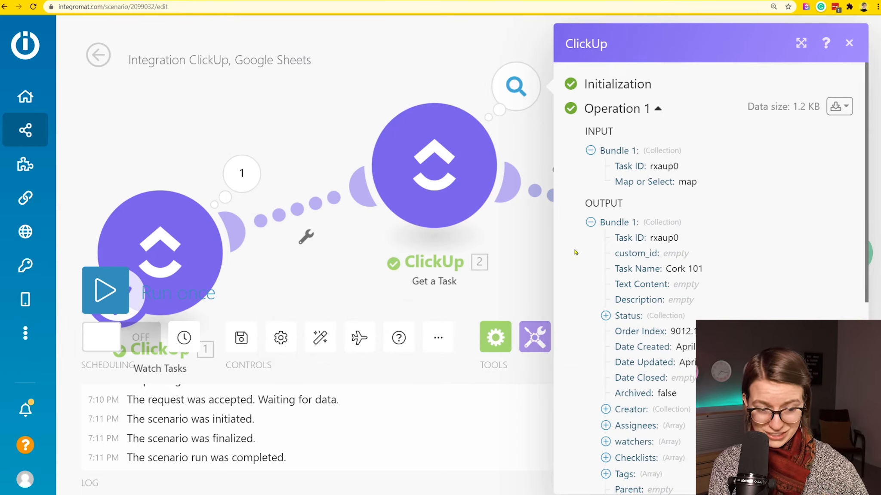
left_click(472, 242)
left_click(602, 241)
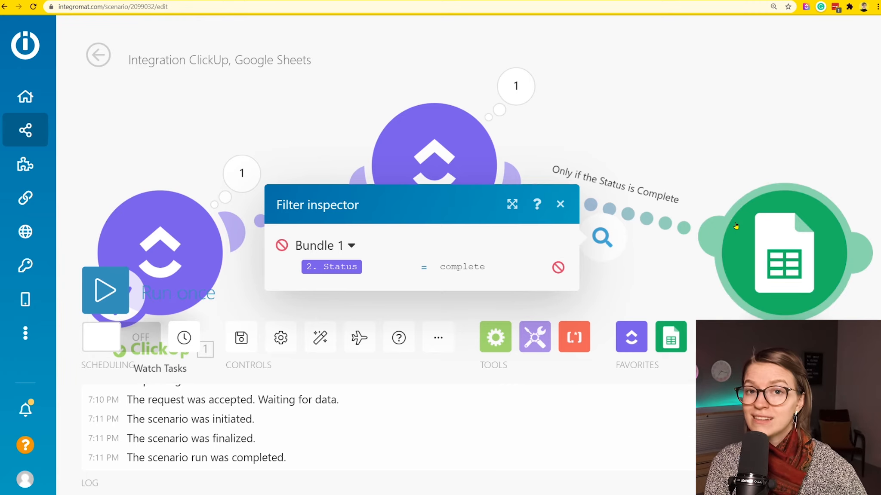
left_click(644, 127)
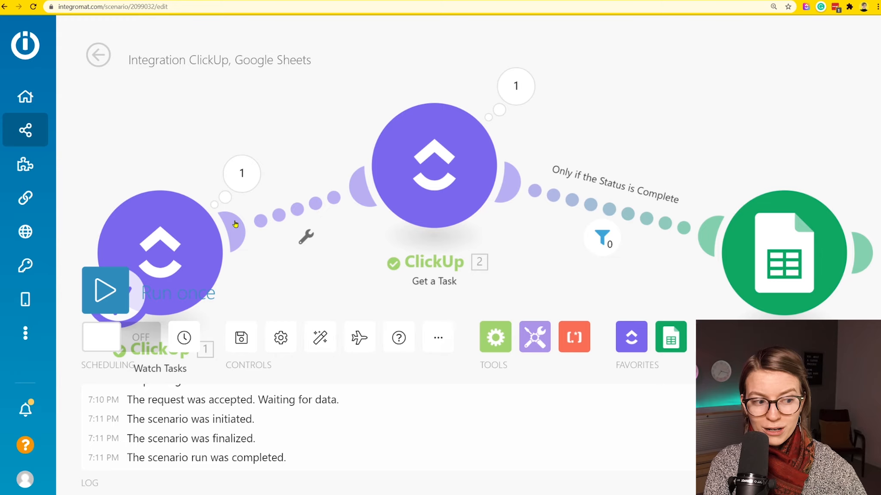
Run the scenario once more and switch to ClickUp to set the Cork 101 task's status to Complete
left_click(83, 294)
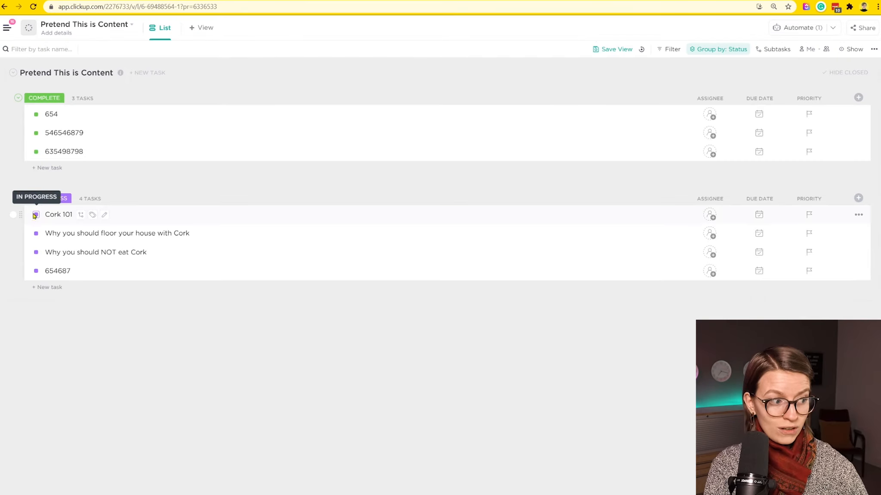
left_click(34, 215)
left_click(74, 321)
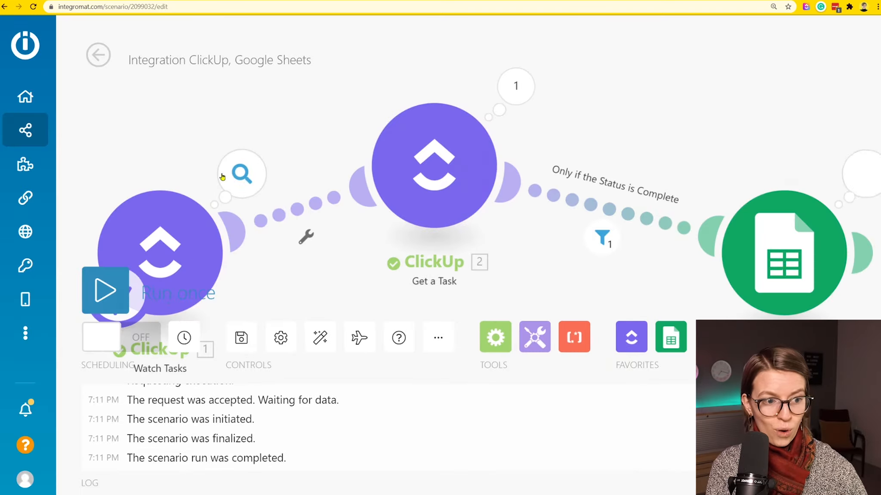
Examine the Watch Tasks and Get a Task output bundles from the Complete test run
left_click(248, 158)
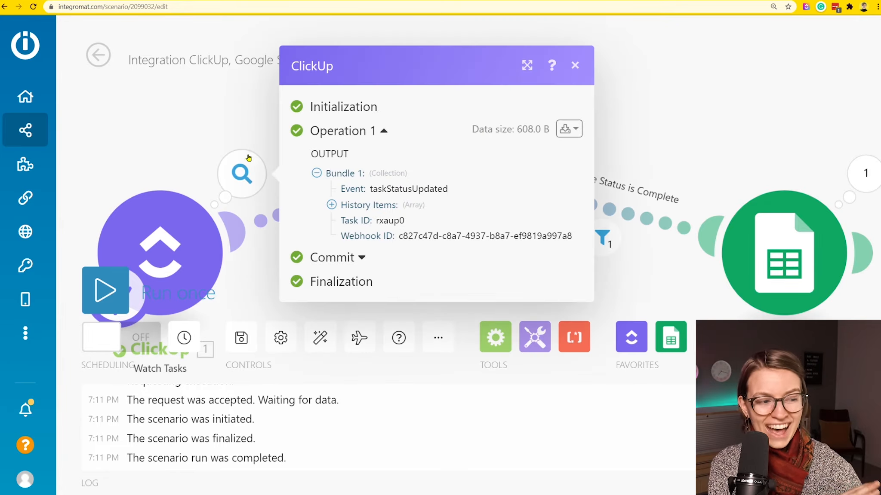
left_click(232, 115)
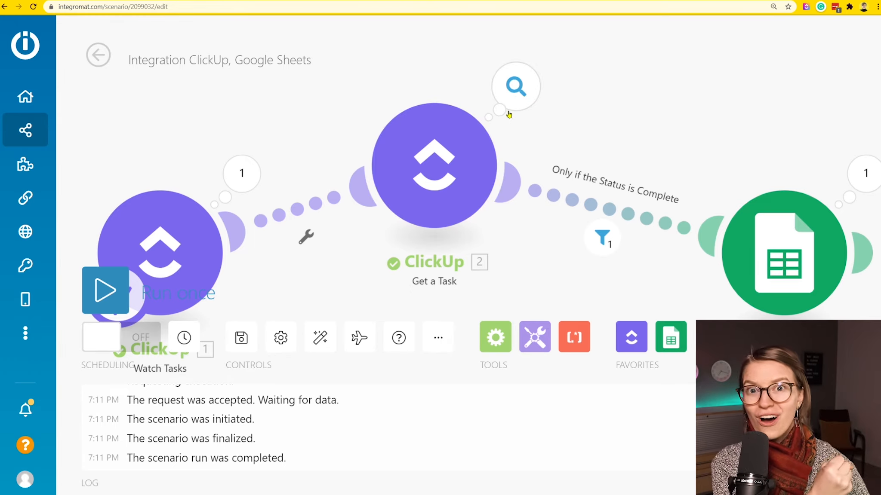
left_click(522, 89)
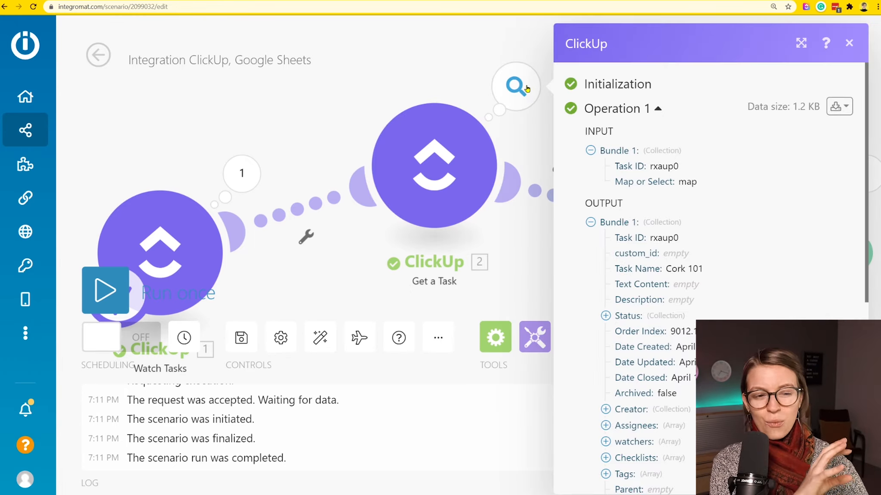